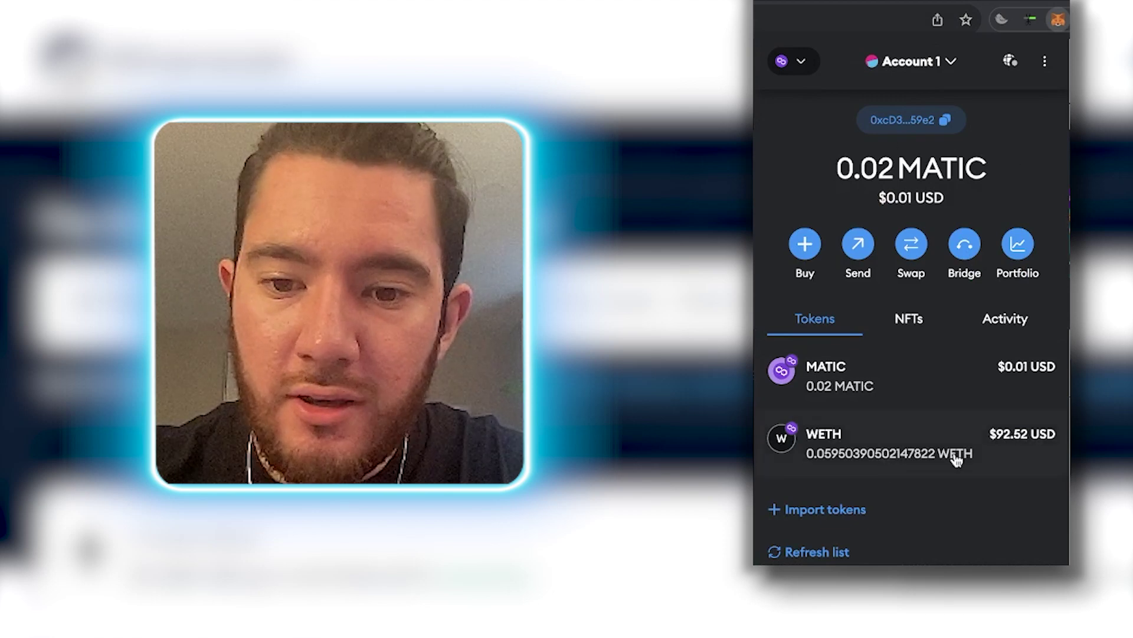
Step: Send Account 1's full 0.0595 WETH balance to the pasted Trezor wallet address and confirm
{"action": "left_click", "coordinate": [920, 455]}
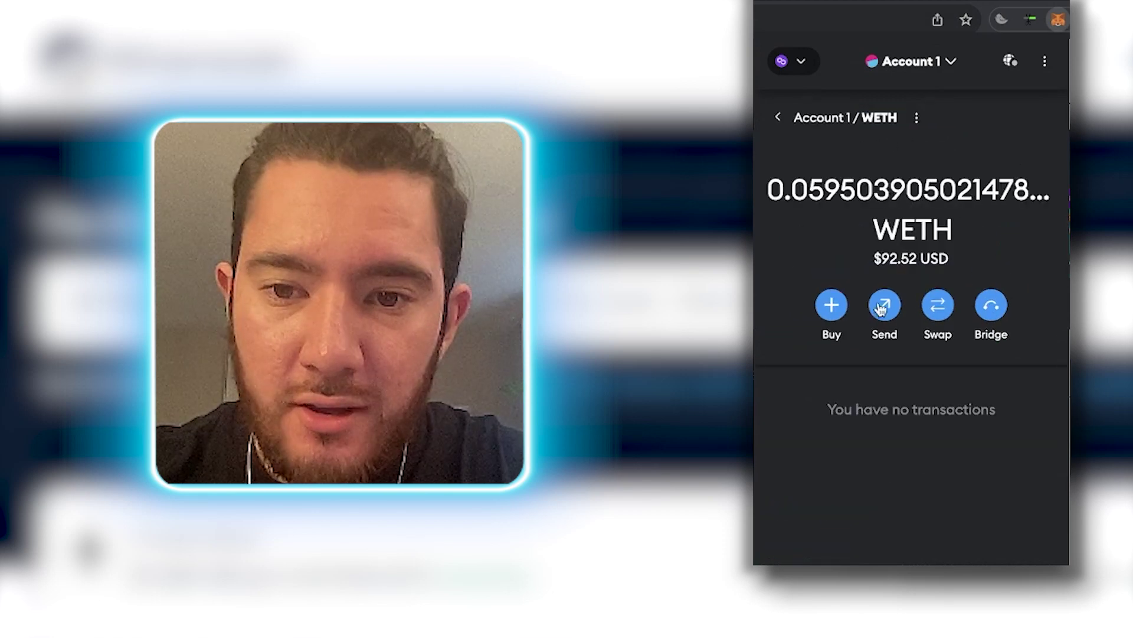
{"action": "left_click", "coordinate": [880, 302]}
{"action": "key", "text": "ctrl+v"}
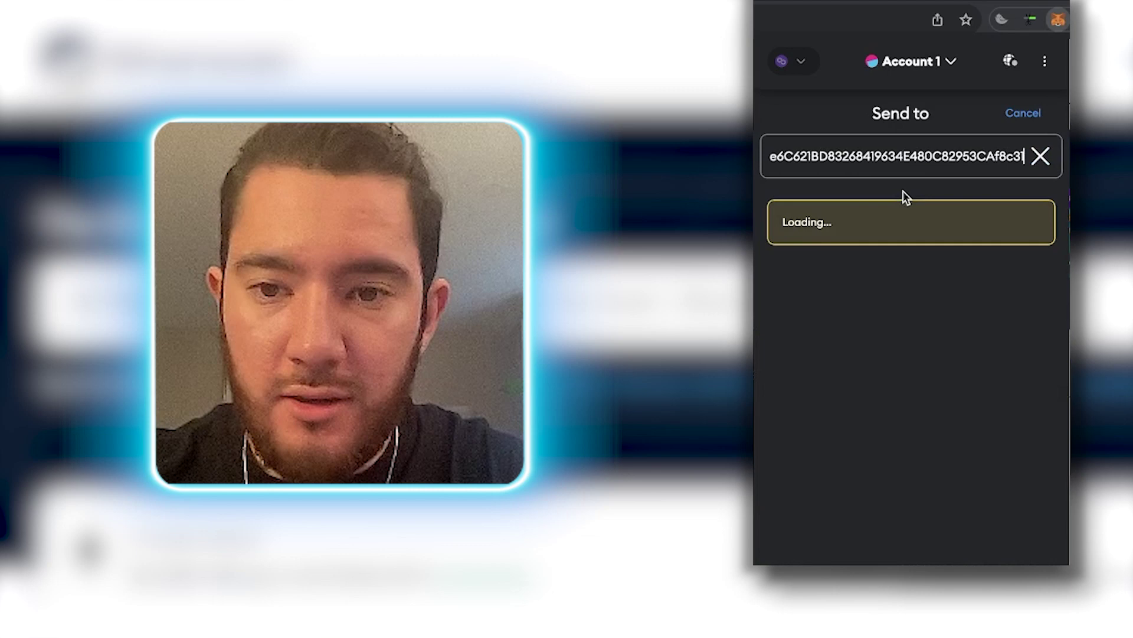
{"action": "left_click", "coordinate": [969, 521]}
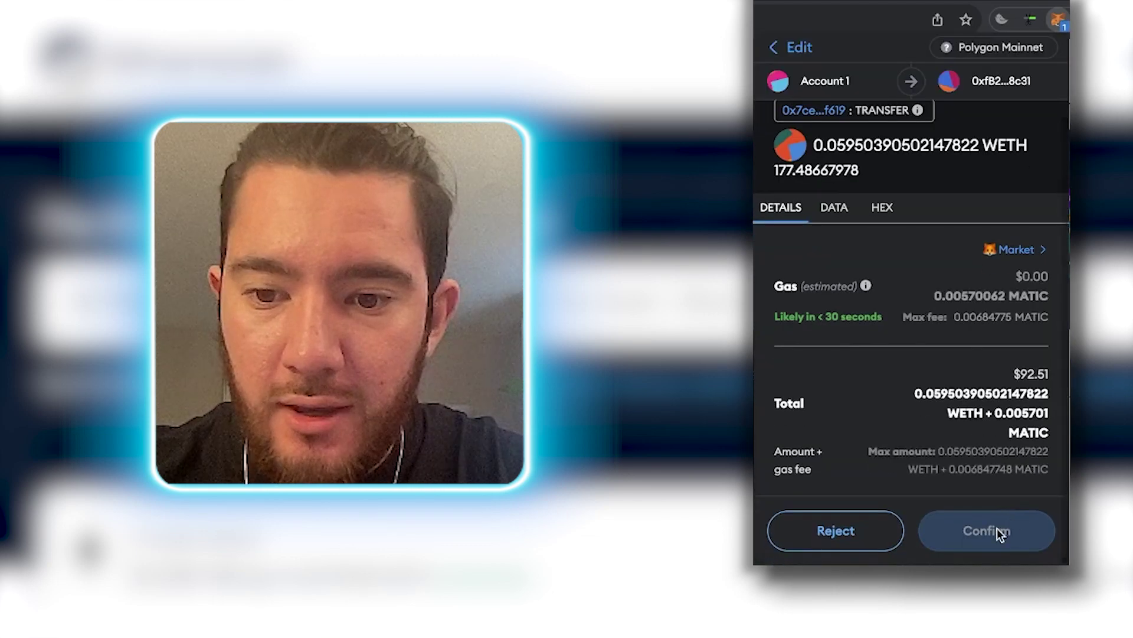
{"action": "left_click", "coordinate": [998, 529]}
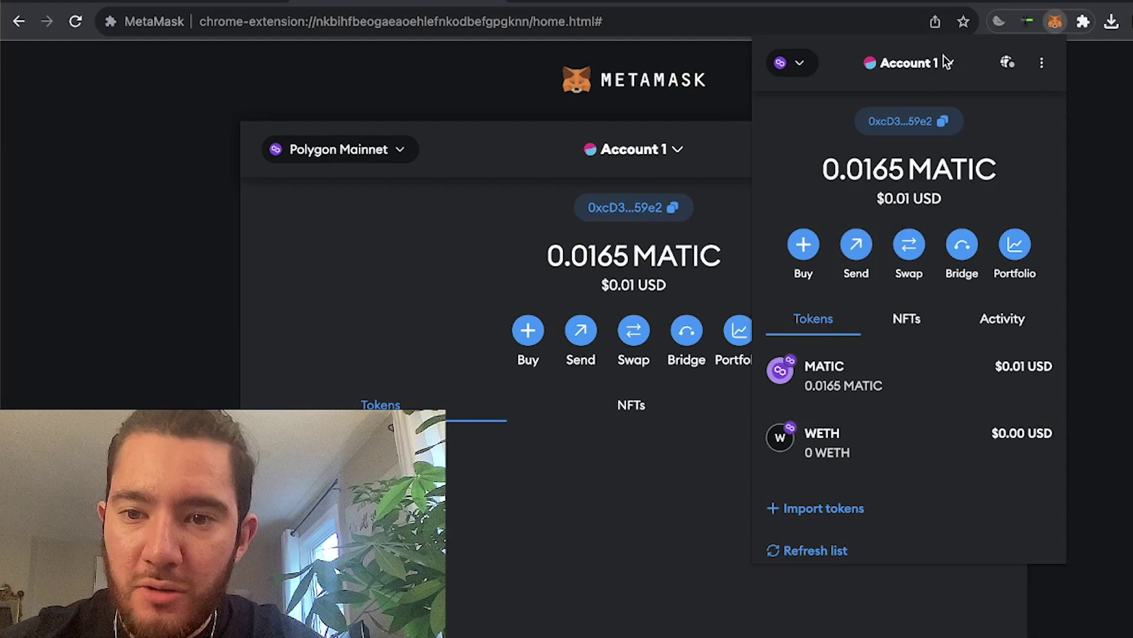
Step: Connect the Trezor hardware wallet, export its public key and add the Trezor 5 account
{"action": "left_click", "coordinate": [918, 63]}
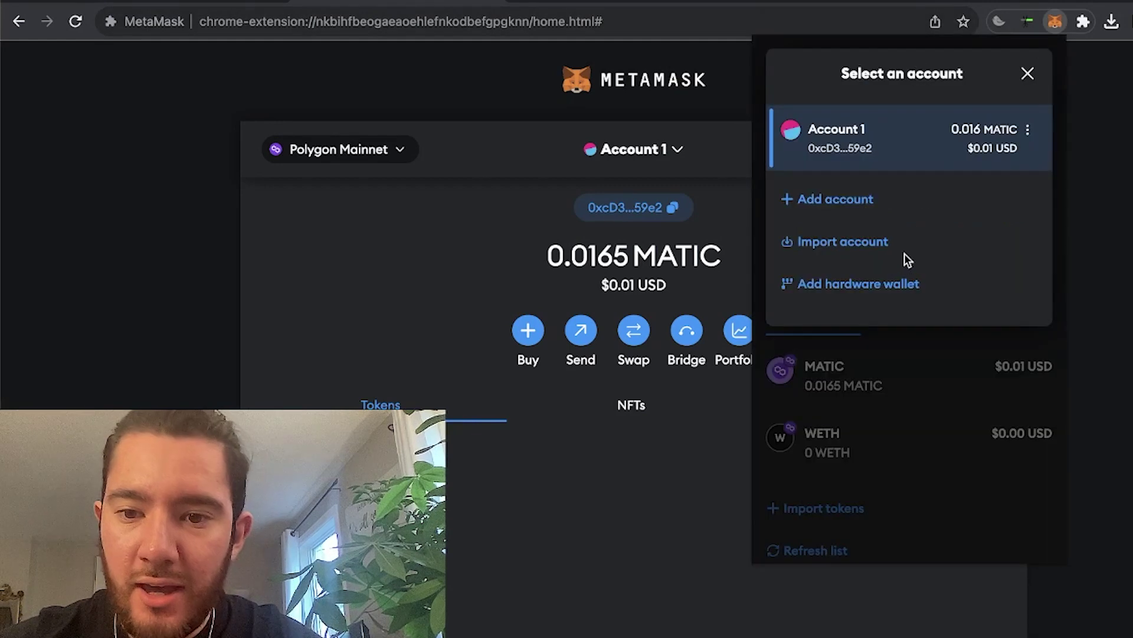
{"action": "left_click", "coordinate": [860, 285]}
{"action": "left_click", "coordinate": [728, 385]}
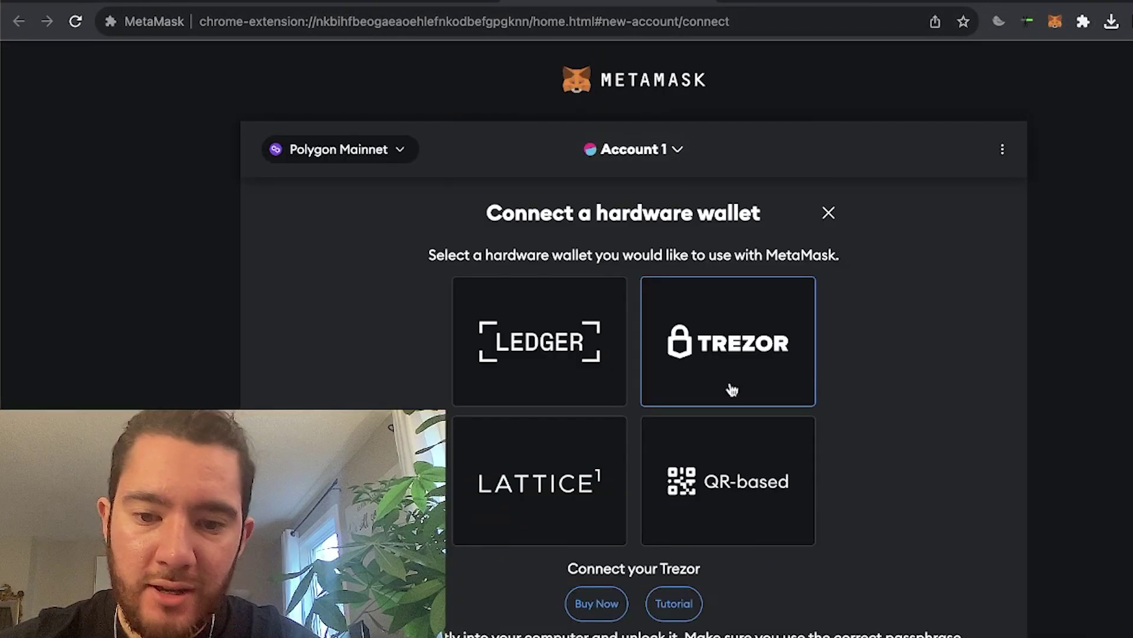
{"action": "scroll", "coordinate": [754, 524], "scroll_direction": "down", "scroll_amount": 4}
{"action": "left_click", "coordinate": [683, 560]}
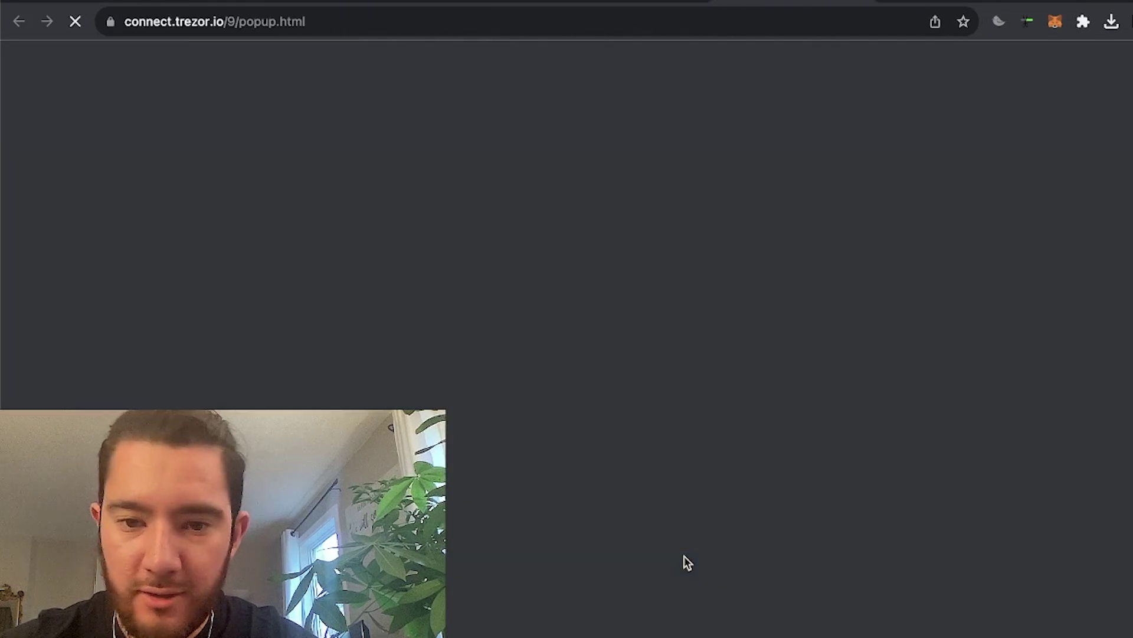
{"action": "left_click", "coordinate": [818, 489]}
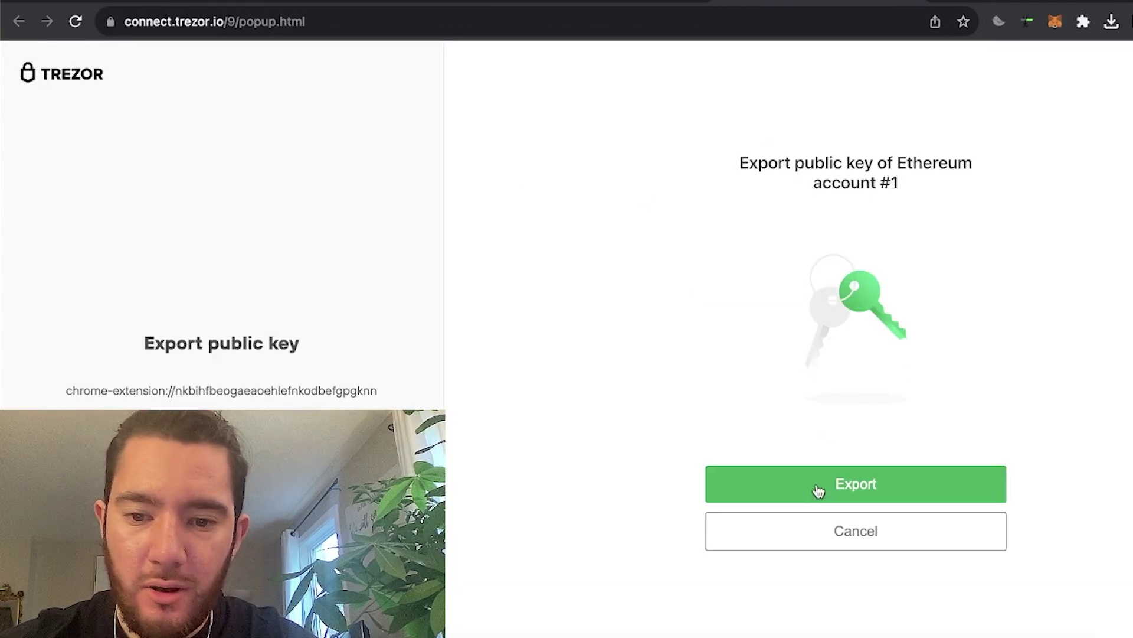
{"action": "left_click", "coordinate": [818, 489]}
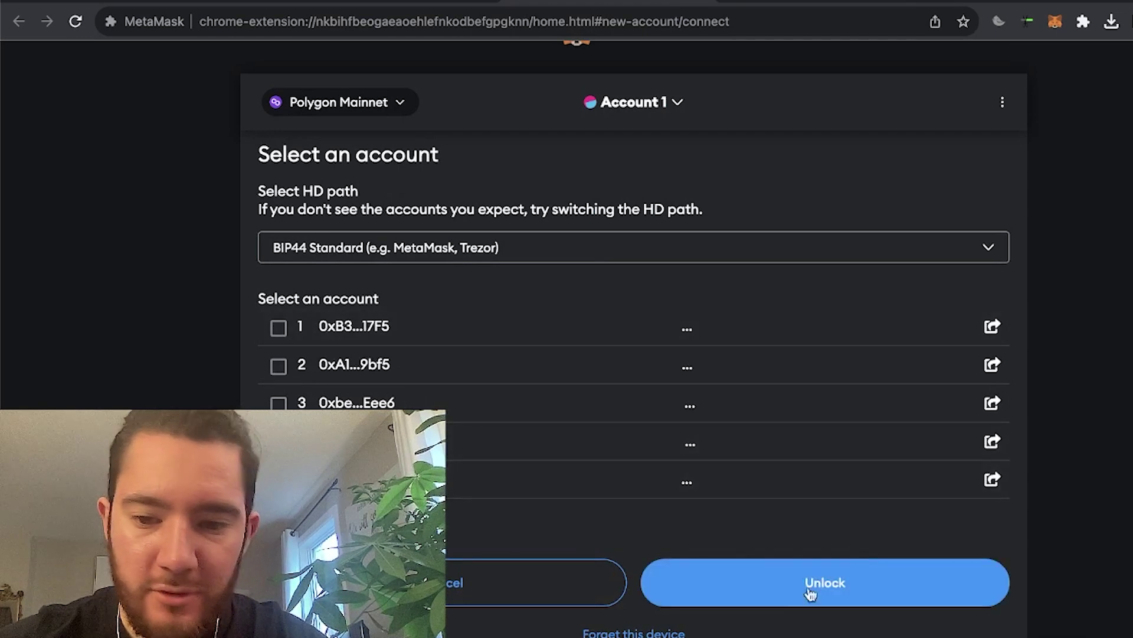
{"action": "left_click", "coordinate": [806, 590]}
Step: Open MetaMask, switch to Account 1, then switch back to the Trezor 5 account
{"action": "scroll", "coordinate": [956, 200], "scroll_direction": "up", "scroll_amount": 2}
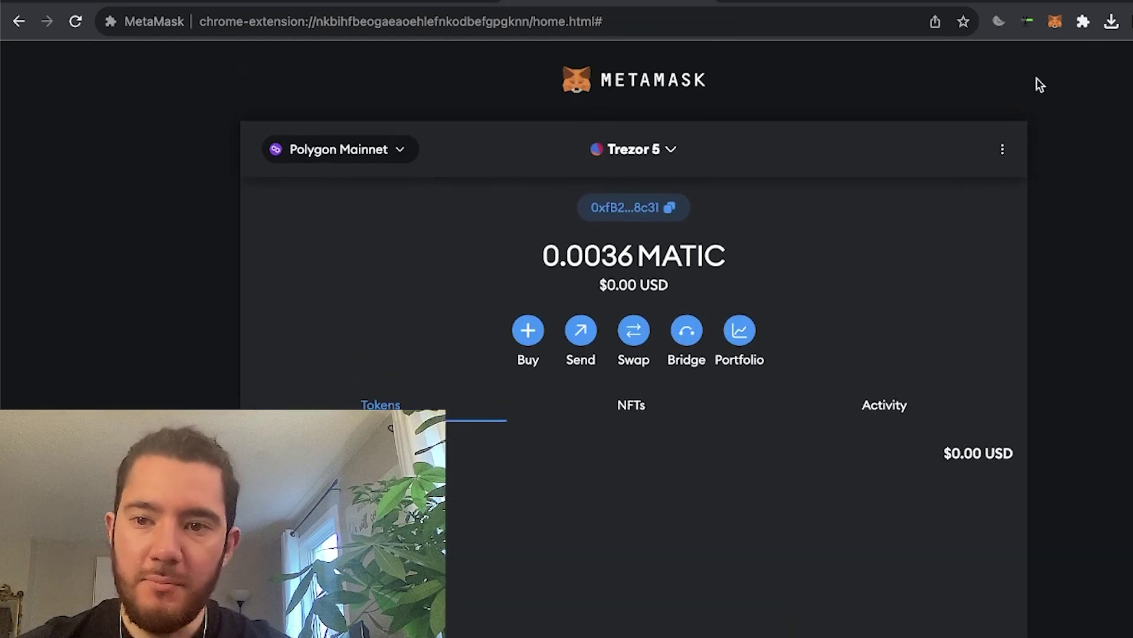
{"action": "left_click", "coordinate": [1055, 21]}
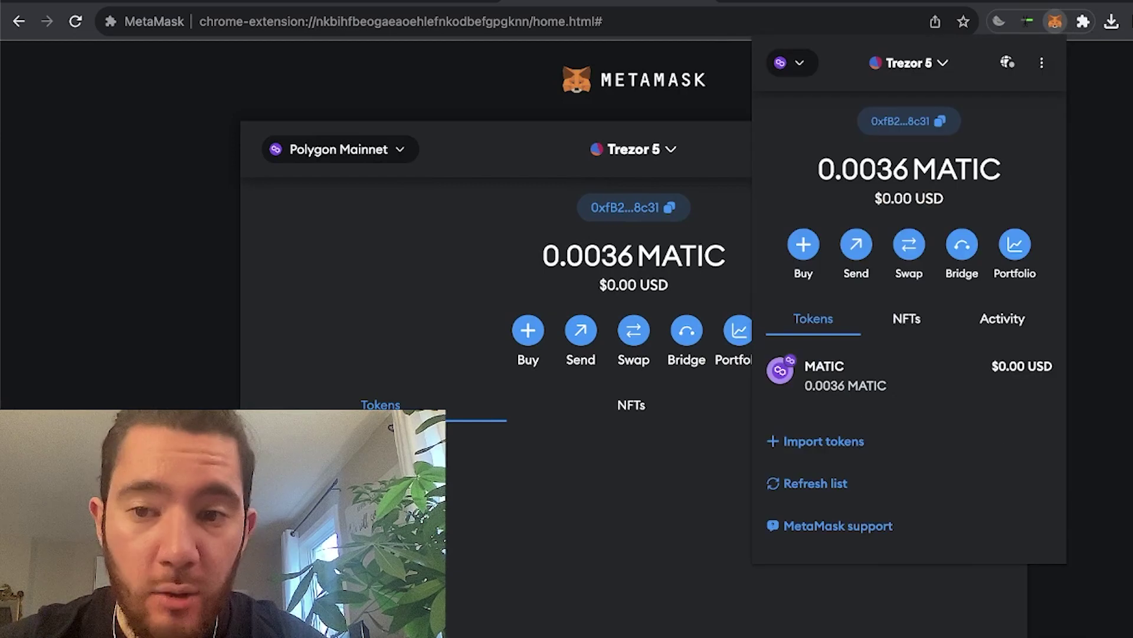
{"action": "left_click", "coordinate": [932, 68]}
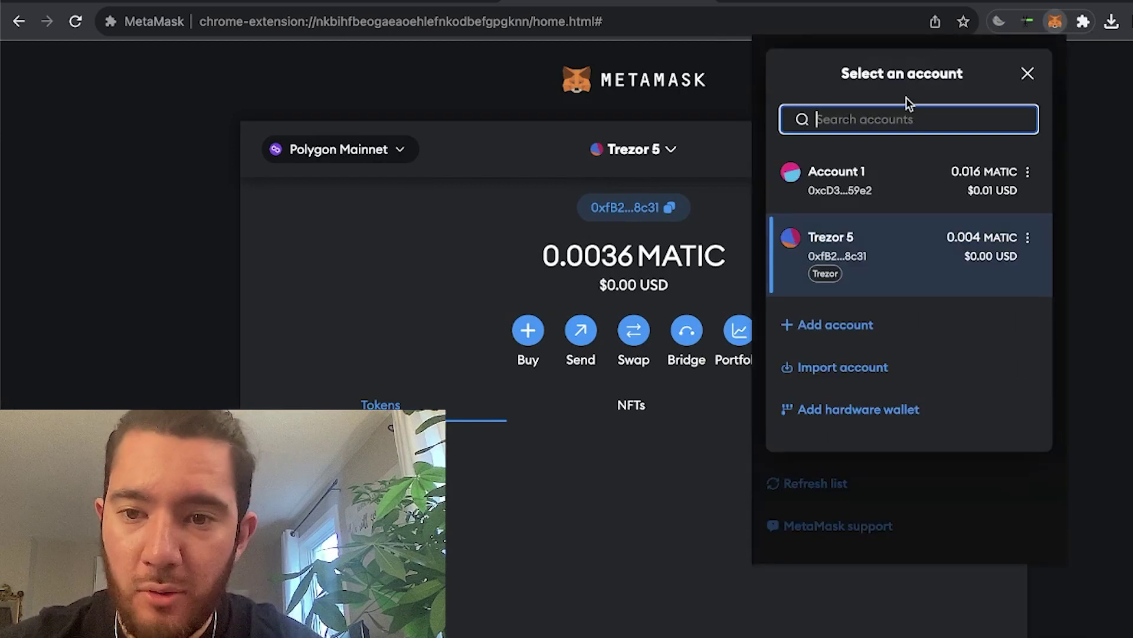
{"action": "left_click", "coordinate": [894, 186]}
{"action": "left_click", "coordinate": [911, 68]}
{"action": "left_click", "coordinate": [913, 253]}
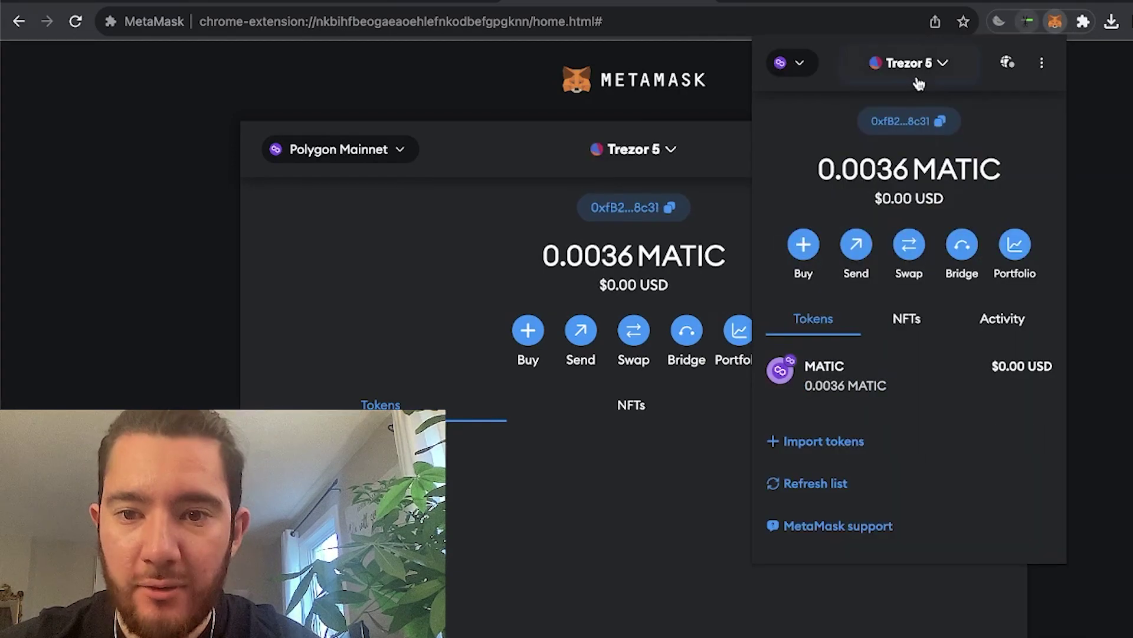
Step: Review the network and account lists, leaving Trezor 5 on Polygon Mainnet unchanged
{"action": "left_click", "coordinate": [800, 64]}
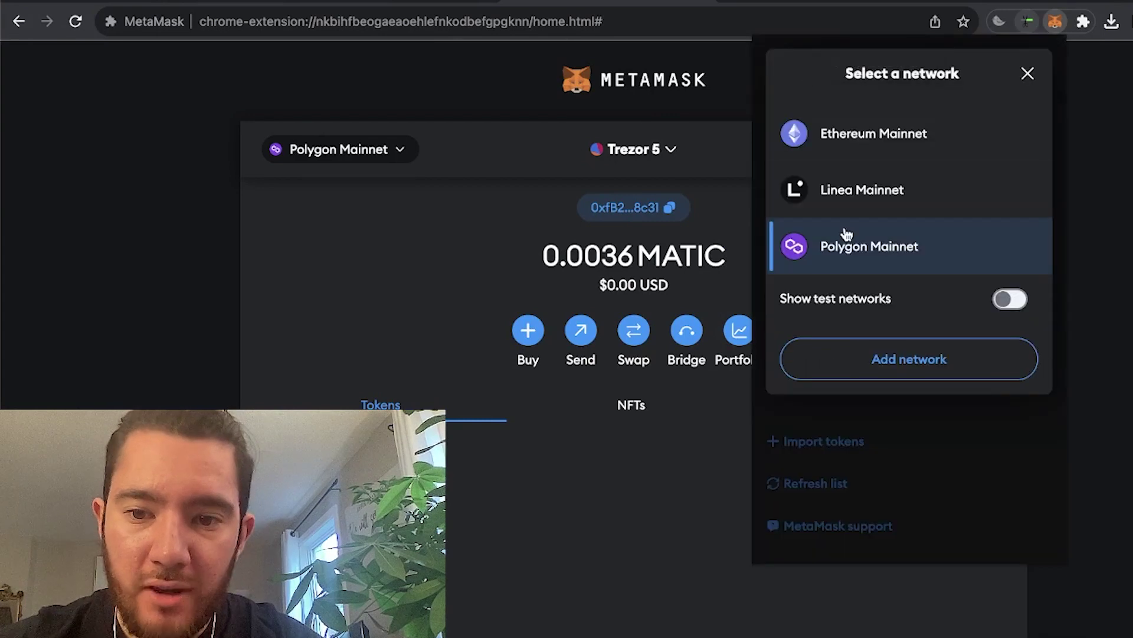
{"action": "left_click", "coordinate": [1025, 75]}
{"action": "left_click", "coordinate": [903, 68]}
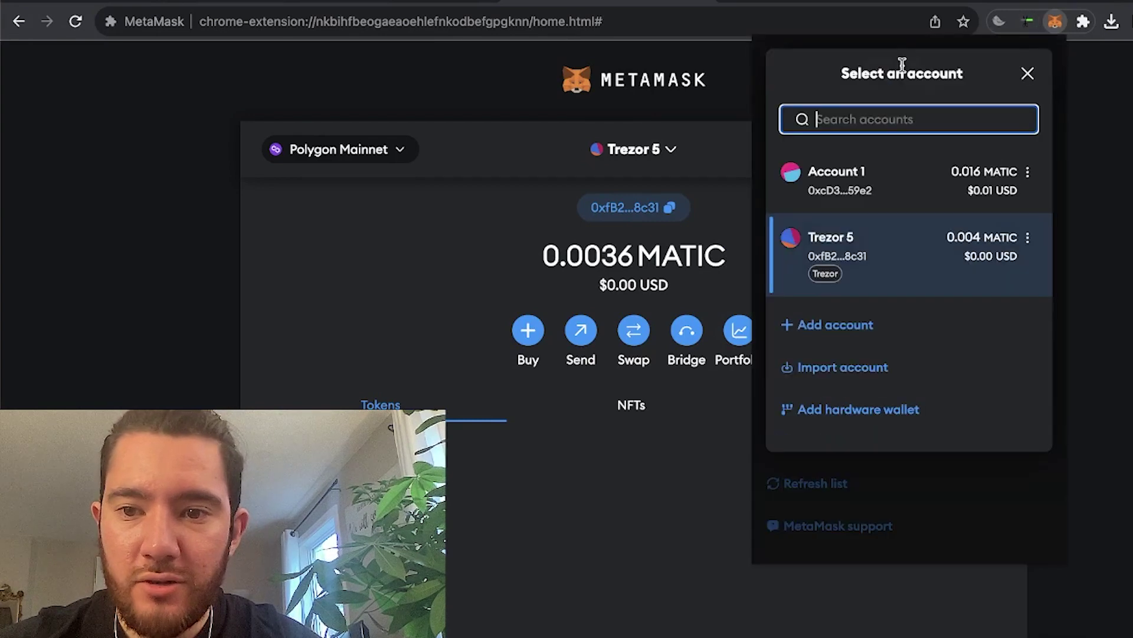
{"action": "left_click", "coordinate": [1028, 75]}
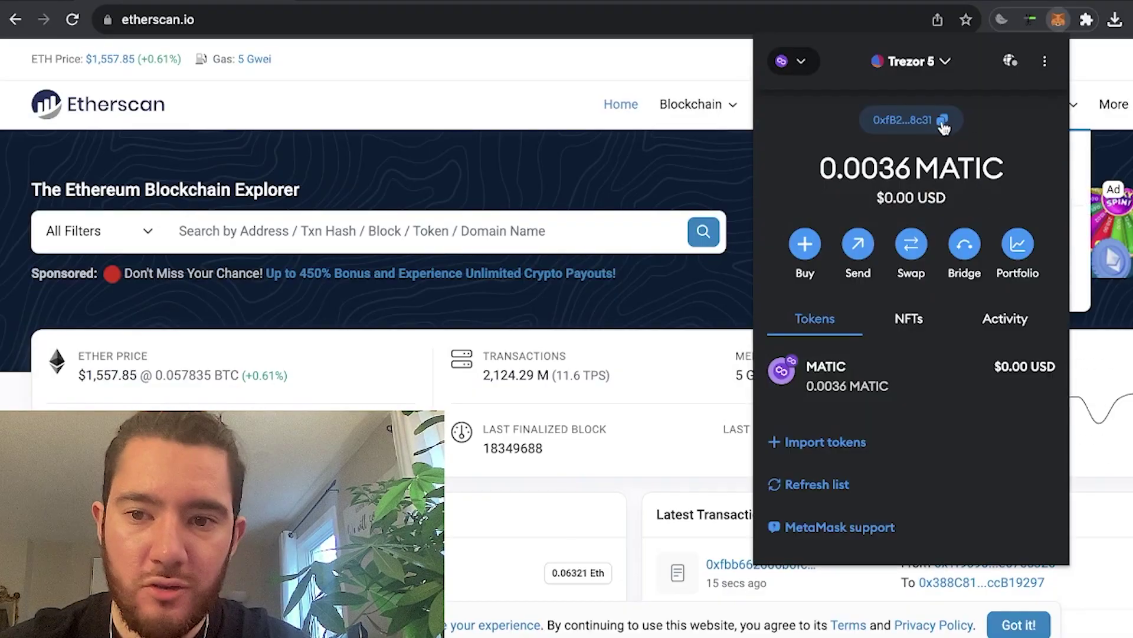
Step: Close MetaMask and search Google for 'polygon scan' in a new browser tab
{"action": "left_click", "coordinate": [436, 158]}
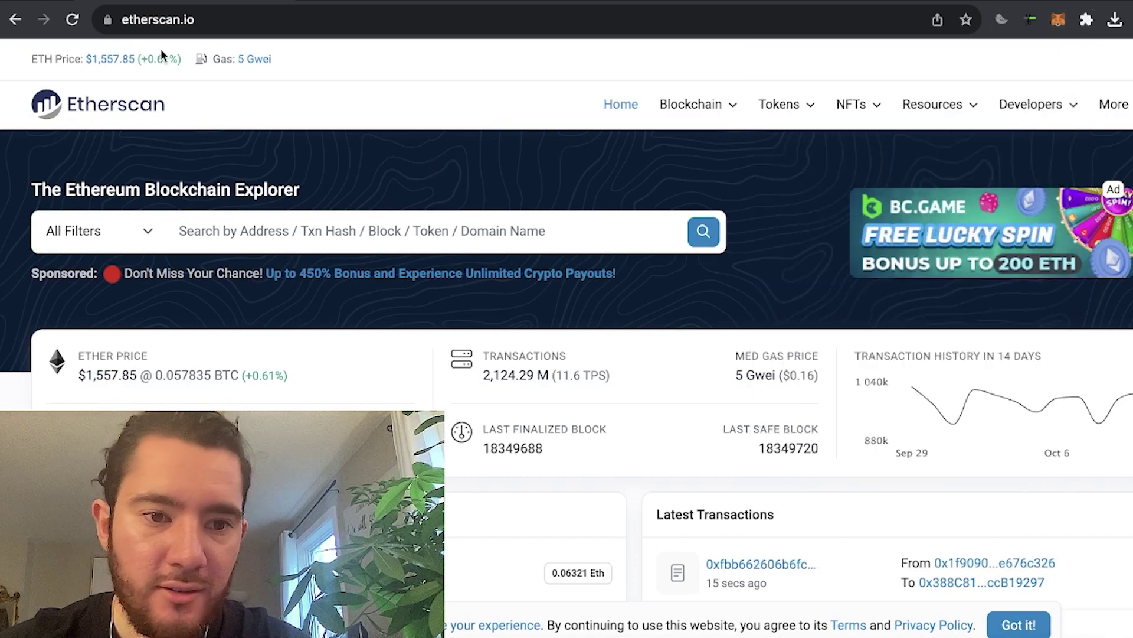
{"action": "left_click", "coordinate": [269, 226]}
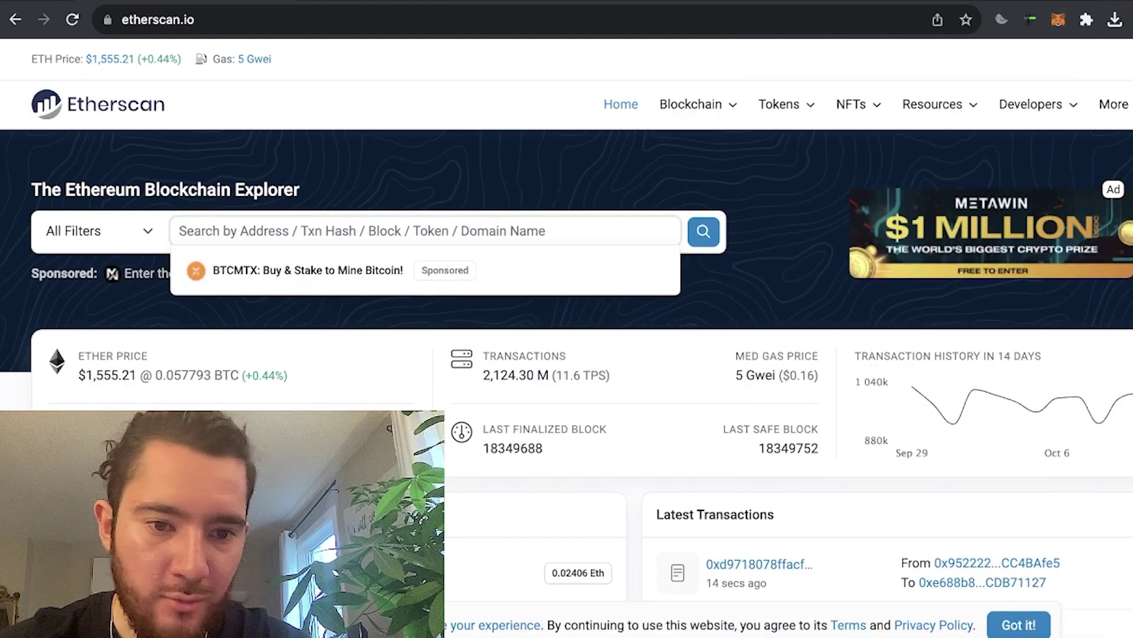
{"action": "key", "text": "super+t"}
{"action": "type", "text": "polygon scan"}
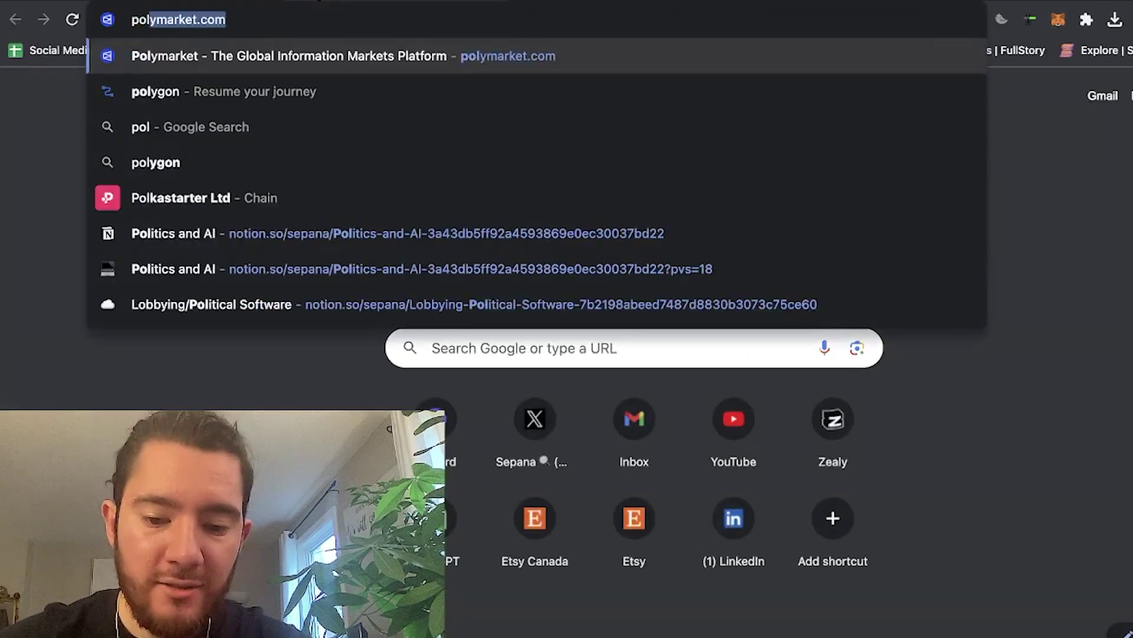
{"action": "key", "text": "Return"}
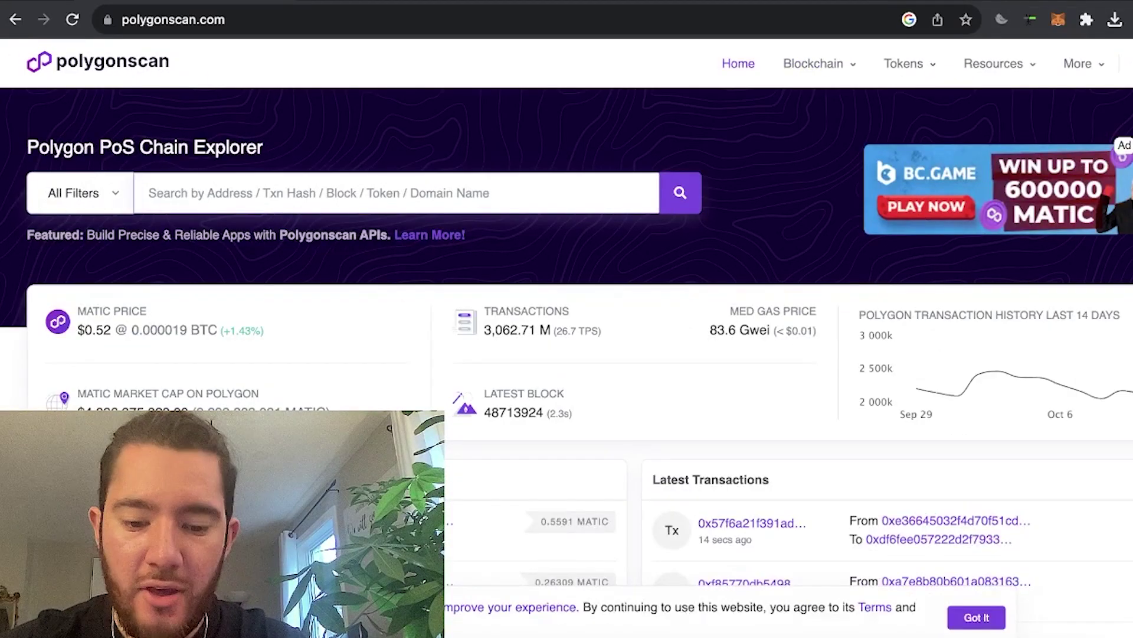
Step: Look up the Trezor wallet address on Polygonscan and review its address page
{"action": "left_click", "coordinate": [1059, 20]}
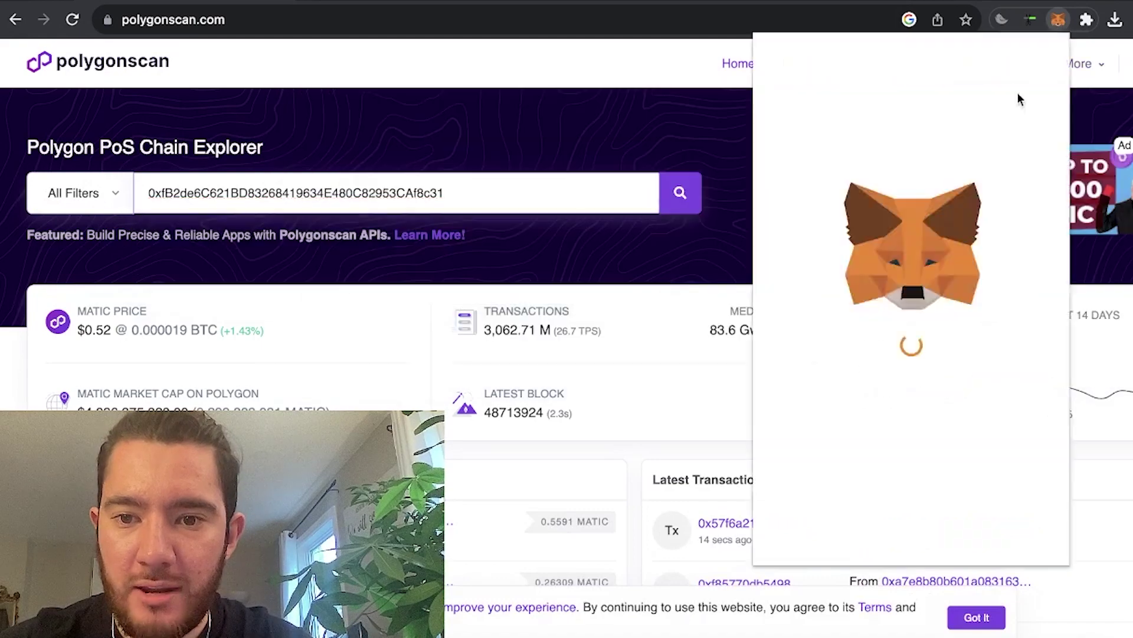
{"action": "left_click", "coordinate": [621, 165]}
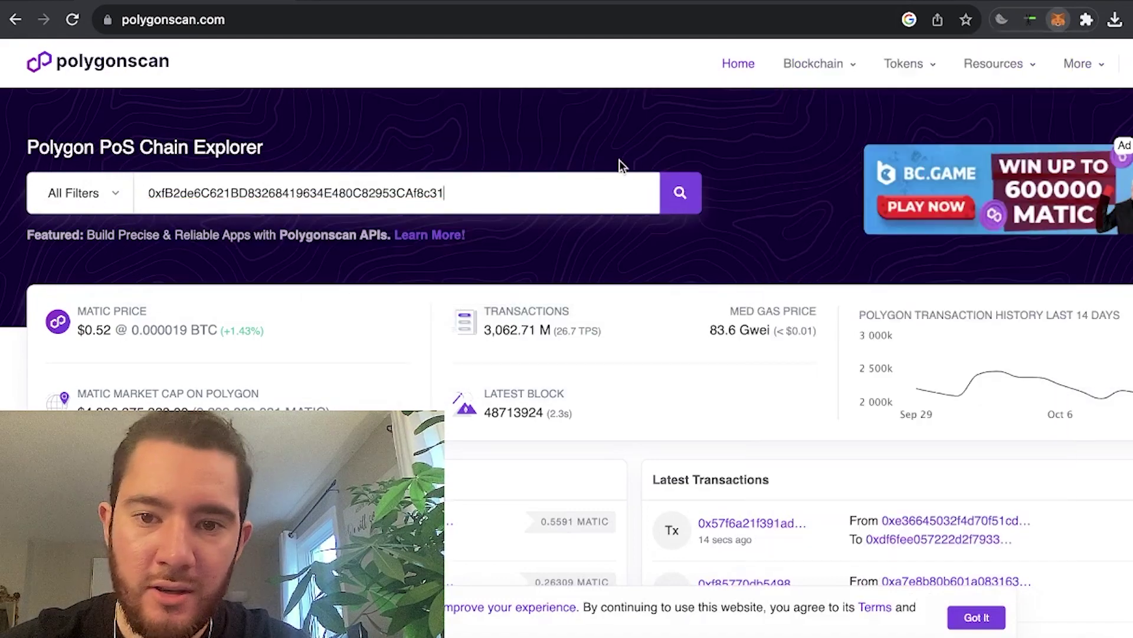
{"action": "left_click", "coordinate": [680, 195]}
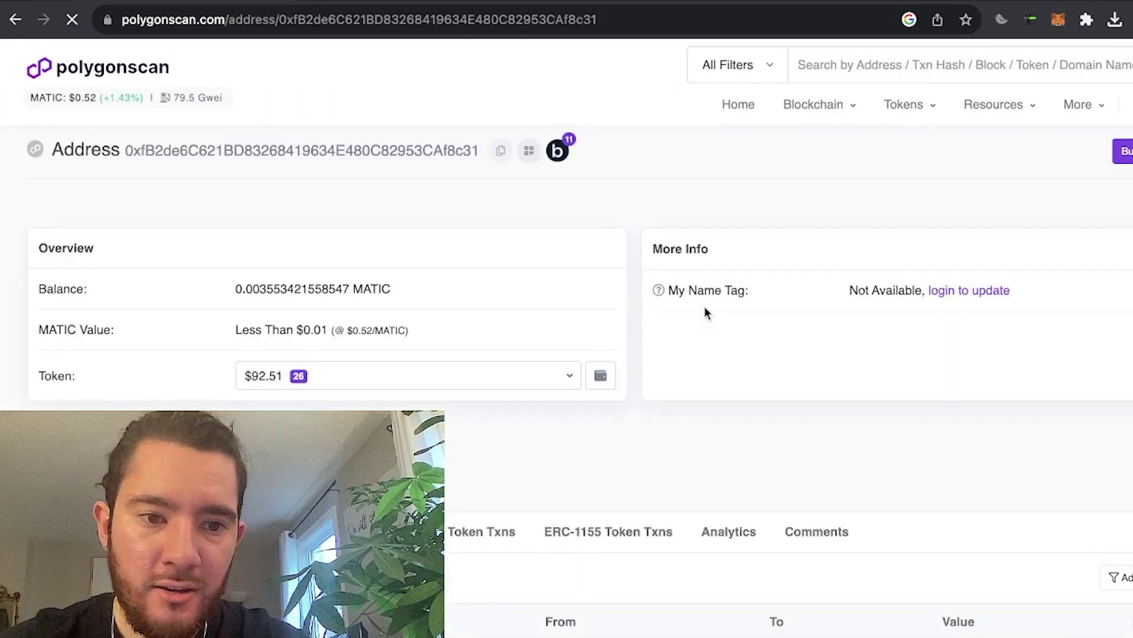
{"action": "scroll", "coordinate": [703, 307], "scroll_direction": "down", "scroll_amount": 3}
{"action": "scroll", "coordinate": [25, 223], "scroll_direction": "up", "scroll_amount": 2}
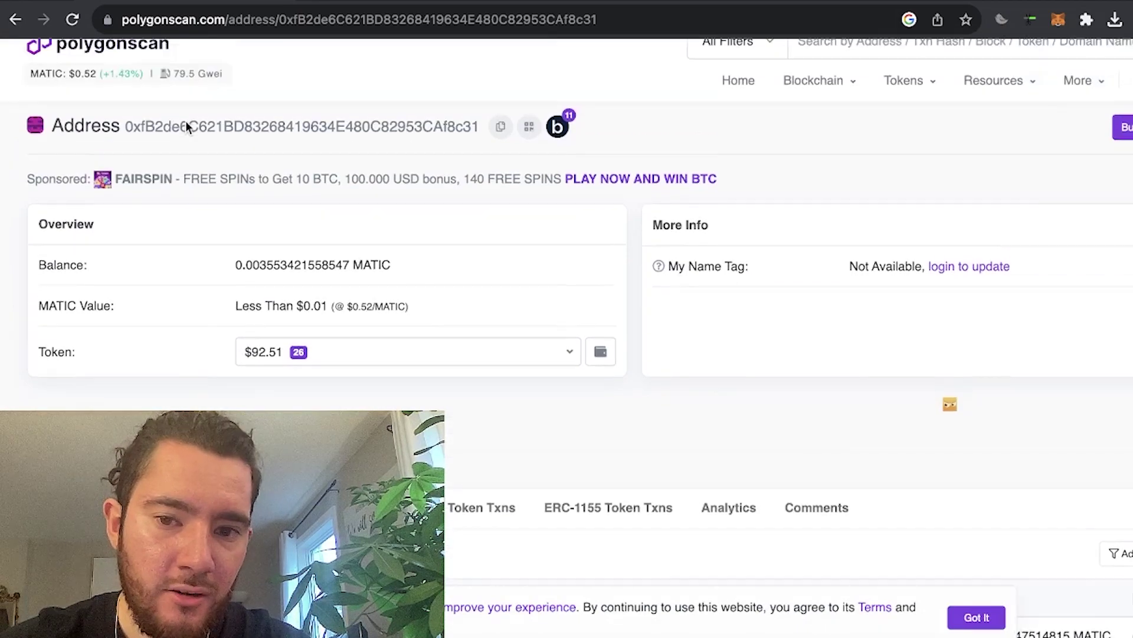
{"action": "mouse_move", "coordinate": [815, 98]}
{"action": "scroll", "coordinate": [88, 247], "scroll_direction": "down", "scroll_amount": 1}
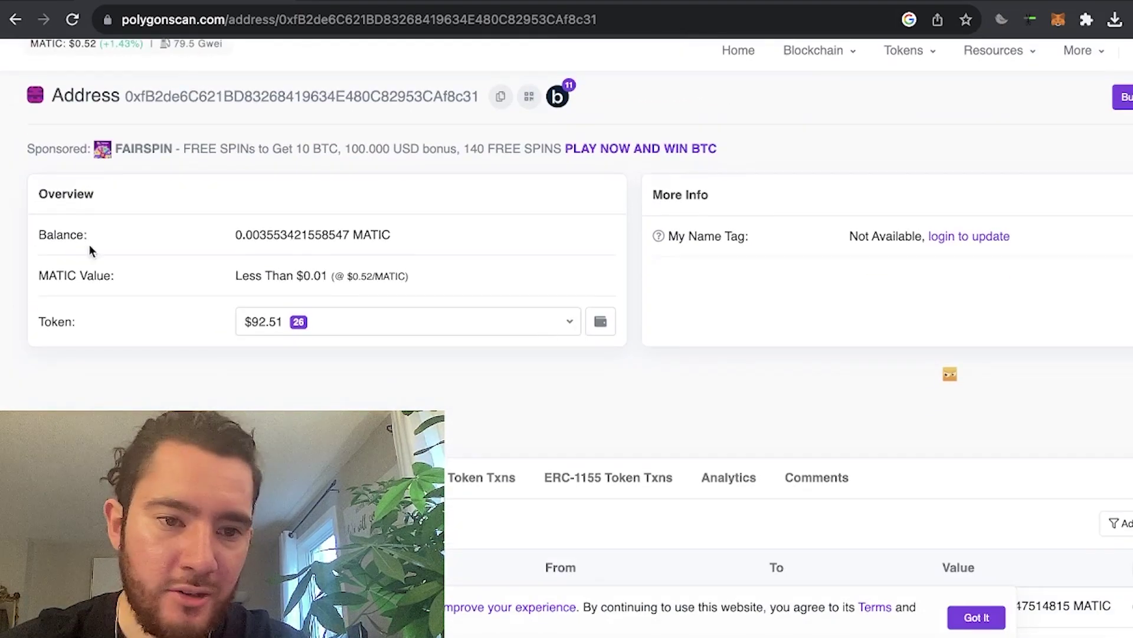
{"action": "scroll", "coordinate": [185, 307], "scroll_direction": "up", "scroll_amount": 5}
{"action": "scroll", "coordinate": [185, 308], "scroll_direction": "left", "scroll_amount": 3}
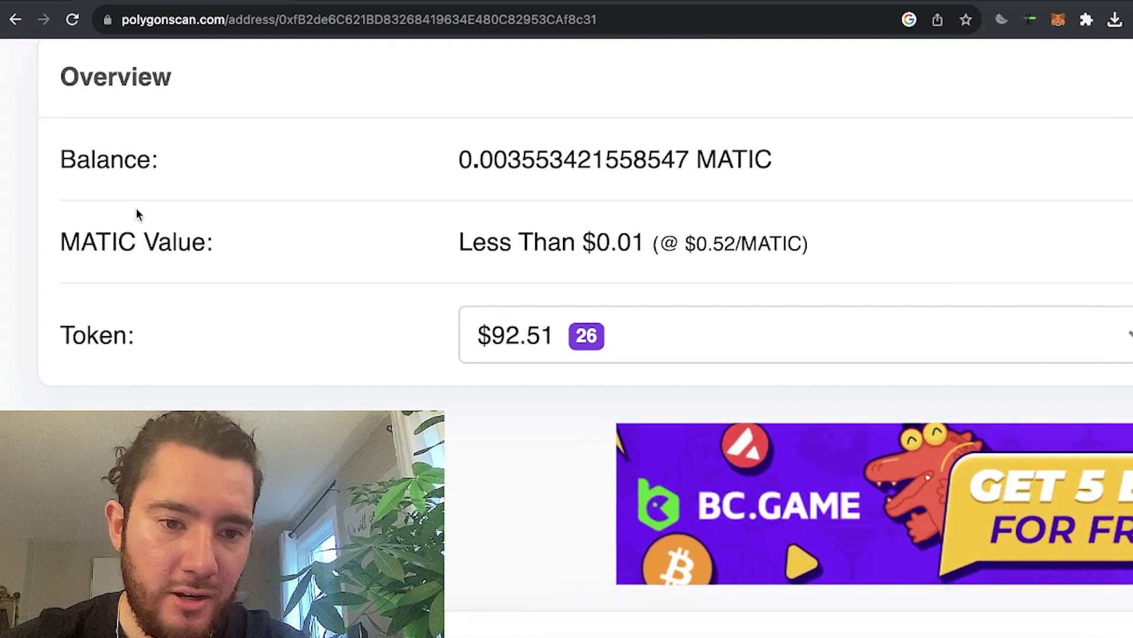
{"action": "scroll", "coordinate": [756, 334], "scroll_direction": "right", "scroll_amount": 2}
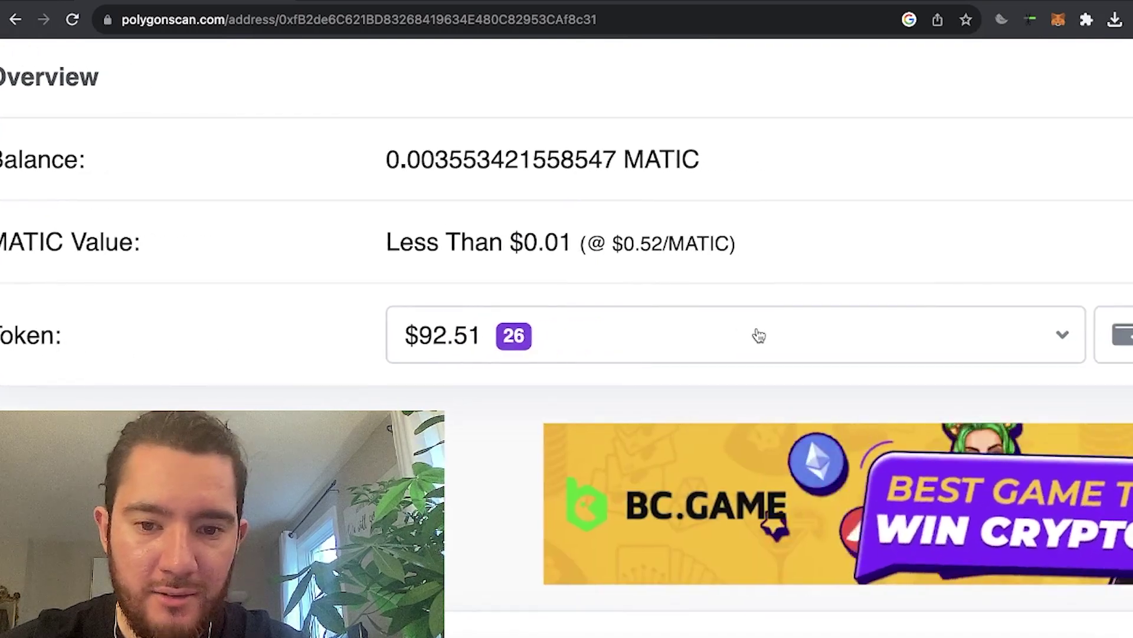
{"action": "scroll", "coordinate": [756, 334], "scroll_direction": "down", "scroll_amount": 5}
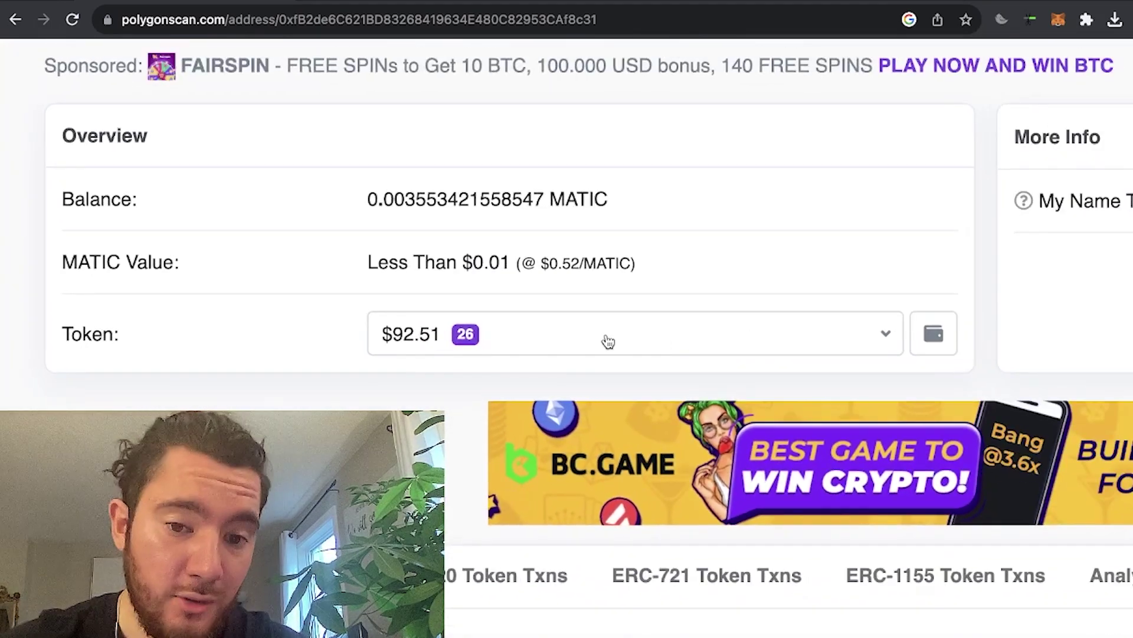
Step: Expand the address's token holdings and find the Wrapped Ether (WETH) entry worth $92.51
{"action": "left_click", "coordinate": [608, 341]}
{"action": "scroll", "coordinate": [210, 324], "scroll_direction": "down", "scroll_amount": 3}
{"action": "scroll", "coordinate": [233, 324], "scroll_direction": "down", "scroll_amount": 2}
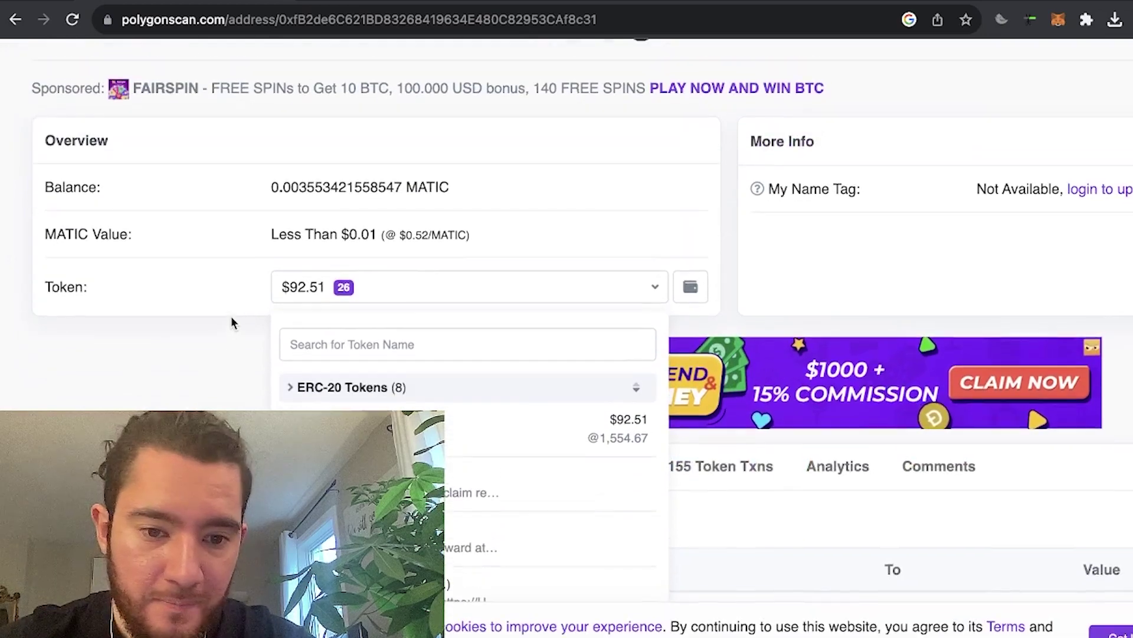
{"action": "scroll", "coordinate": [231, 322], "scroll_direction": "up", "scroll_amount": 1}
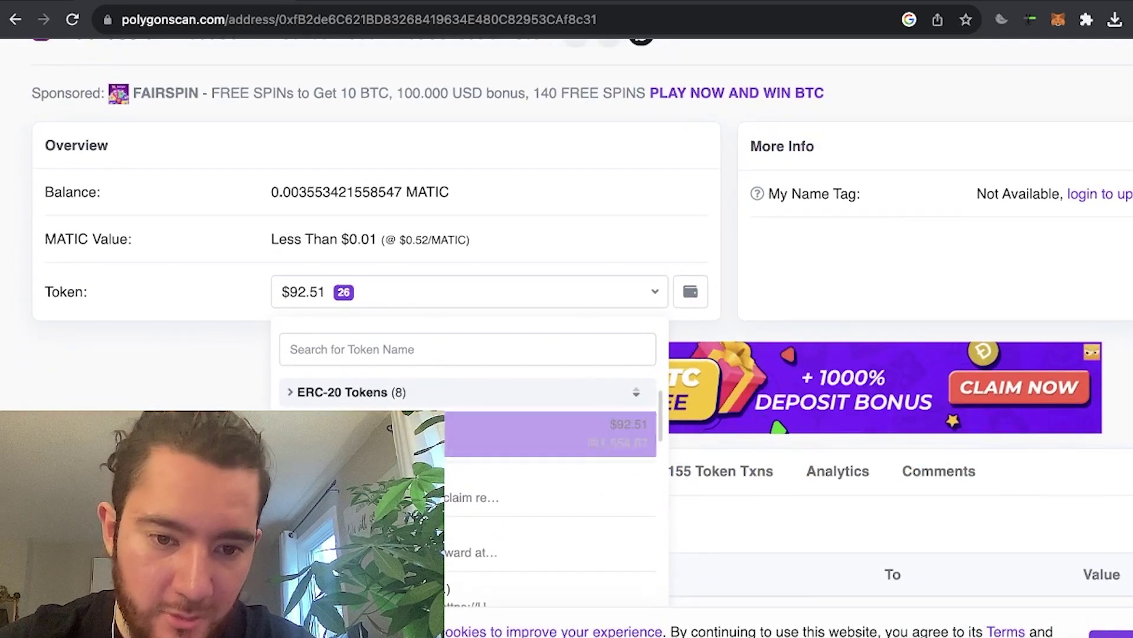
{"action": "scroll", "coordinate": [300, 437], "scroll_direction": "up", "scroll_amount": 3}
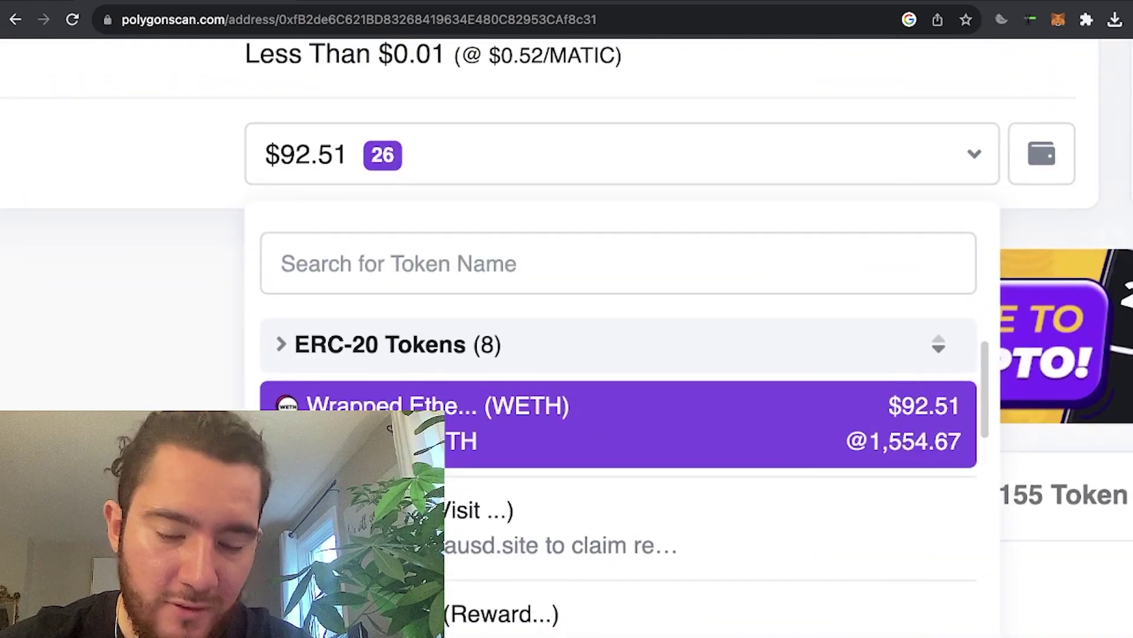
{"action": "scroll", "coordinate": [620, 436], "scroll_direction": "down", "scroll_amount": 3}
{"action": "scroll", "coordinate": [620, 437], "scroll_direction": "up", "scroll_amount": 8}
{"action": "scroll", "coordinate": [620, 437], "scroll_direction": "down", "scroll_amount": 5}
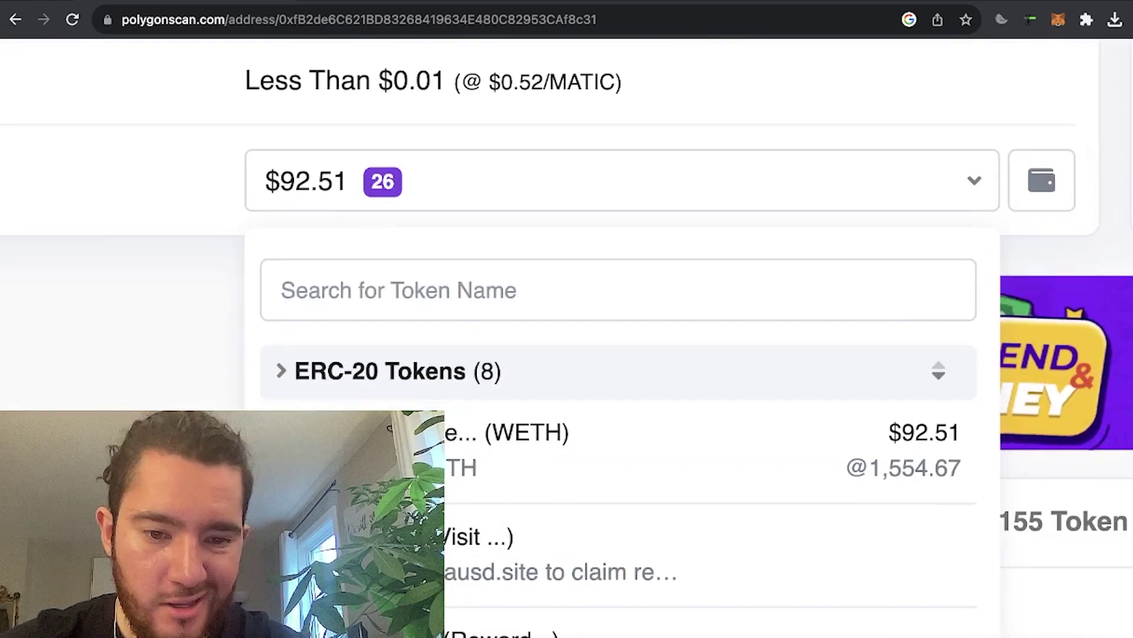
{"action": "scroll", "coordinate": [501, 503], "scroll_direction": "down", "scroll_amount": 10}
{"action": "scroll", "coordinate": [501, 503], "scroll_direction": "up", "scroll_amount": 12}
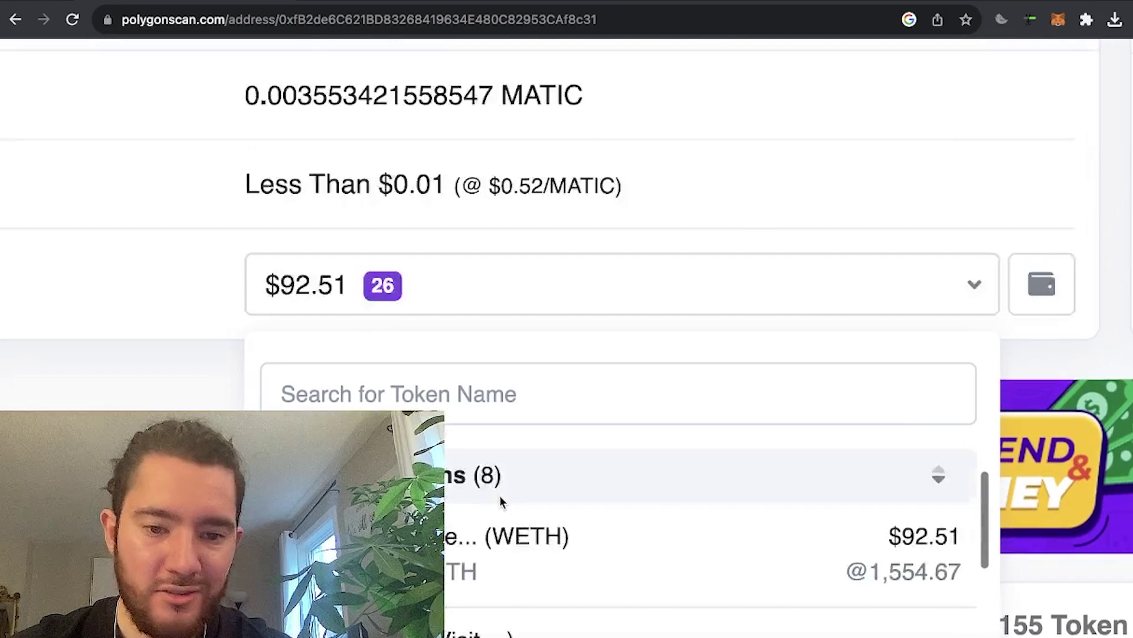
{"action": "scroll", "coordinate": [500, 495], "scroll_direction": "up", "scroll_amount": 8}
{"action": "scroll", "coordinate": [104, 383], "scroll_direction": "down", "scroll_amount": 8}
{"action": "scroll", "coordinate": [104, 384], "scroll_direction": "down", "scroll_amount": 3}
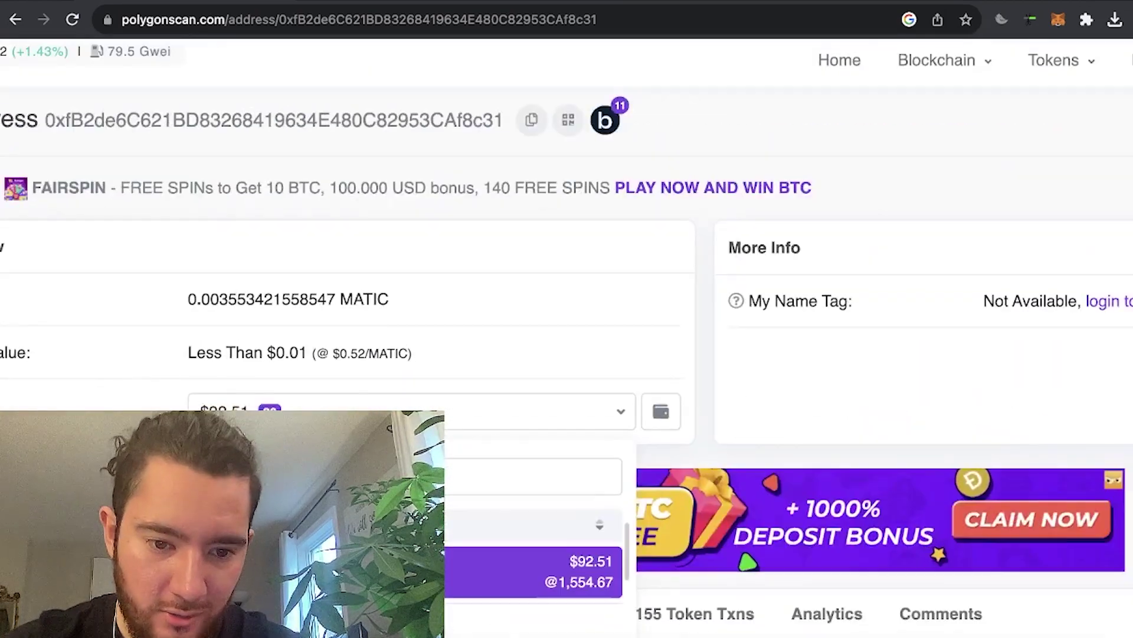
{"action": "scroll", "coordinate": [531, 520], "scroll_direction": "down", "scroll_amount": 1}
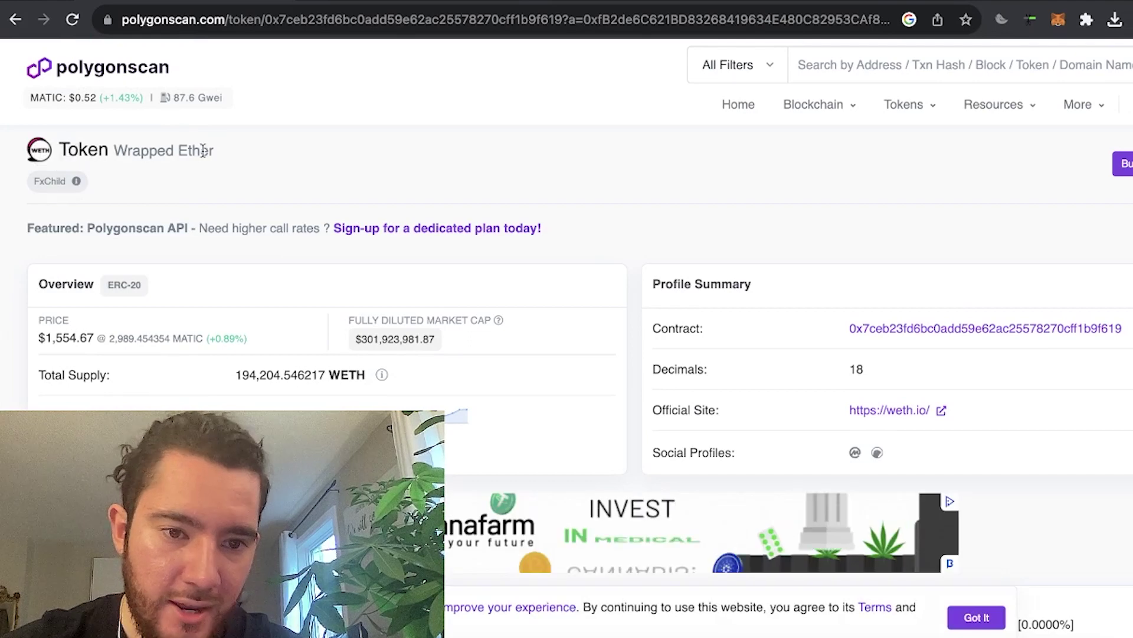
Step: Inspect the Wrapped Ether token page's contract address, then bring up MetaMask for Trezor 5
{"action": "left_click_drag", "start_coordinate": [213, 151], "coordinate": [50, 155]}
{"action": "left_click", "coordinate": [361, 149]}
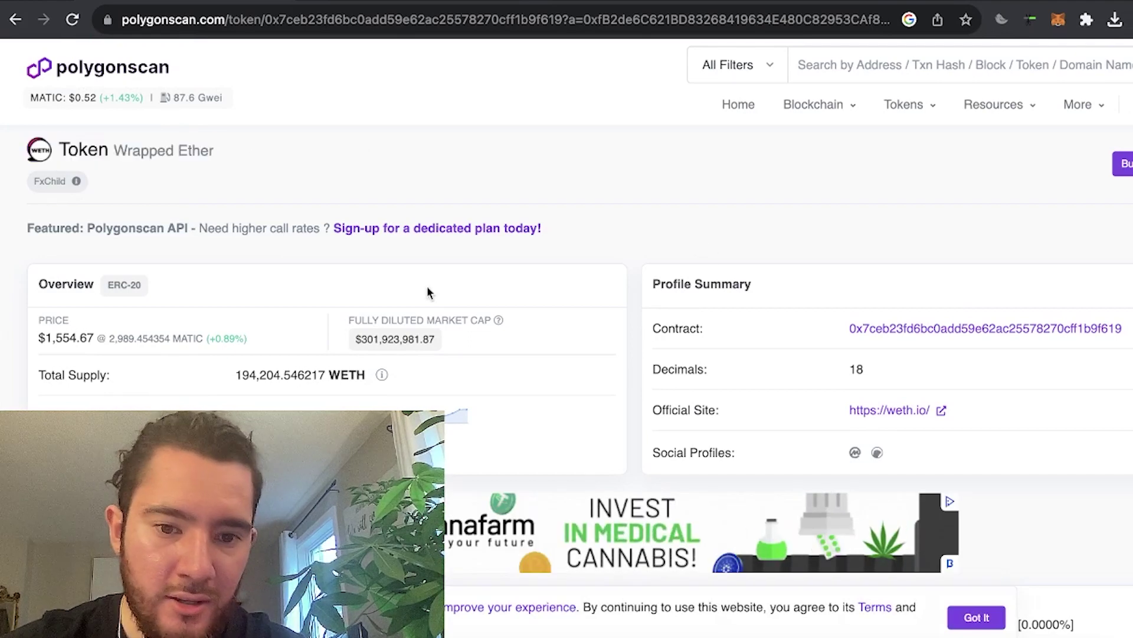
{"action": "scroll", "coordinate": [745, 340], "scroll_direction": "up", "scroll_amount": 5}
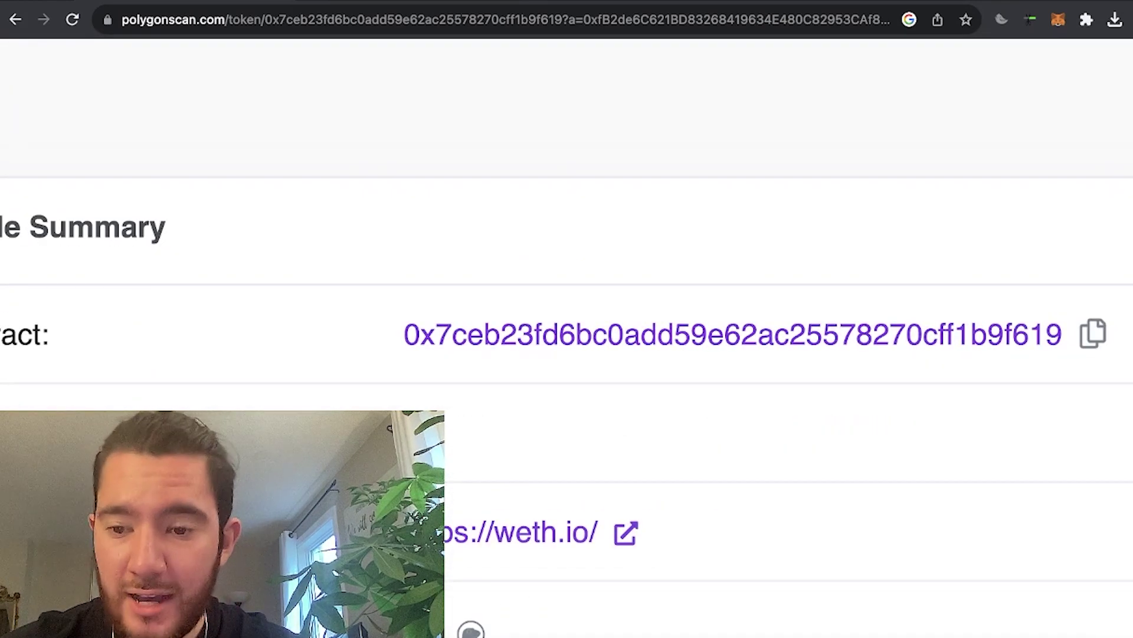
{"action": "scroll", "coordinate": [746, 339], "scroll_direction": "down", "scroll_amount": 3}
{"action": "scroll", "coordinate": [1120, 277], "scroll_direction": "down", "scroll_amount": 5}
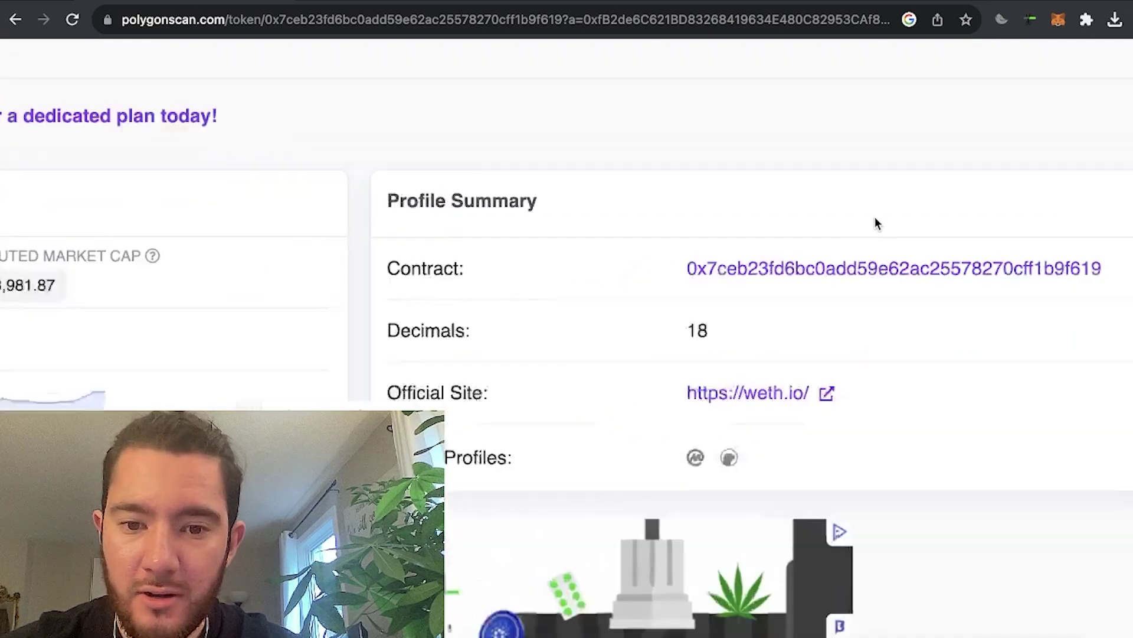
{"action": "left_click", "coordinate": [1058, 20]}
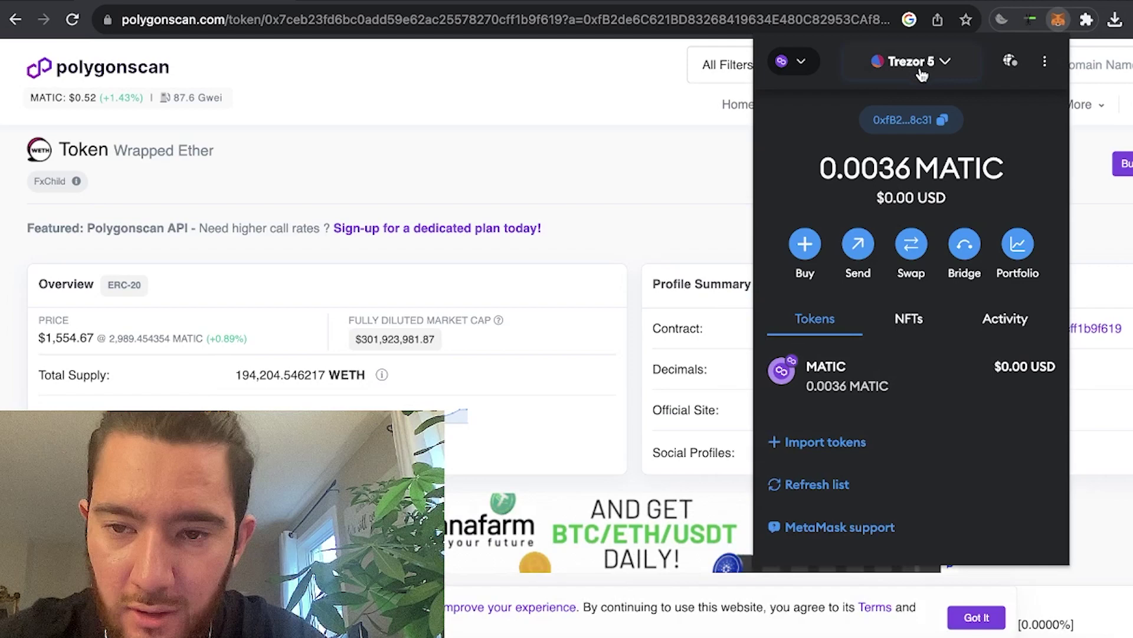
Step: Paste the WETH contract address into MetaMask's custom token form and verify it auto-fills WETH, 18 decimals
{"action": "left_click", "coordinate": [827, 441]}
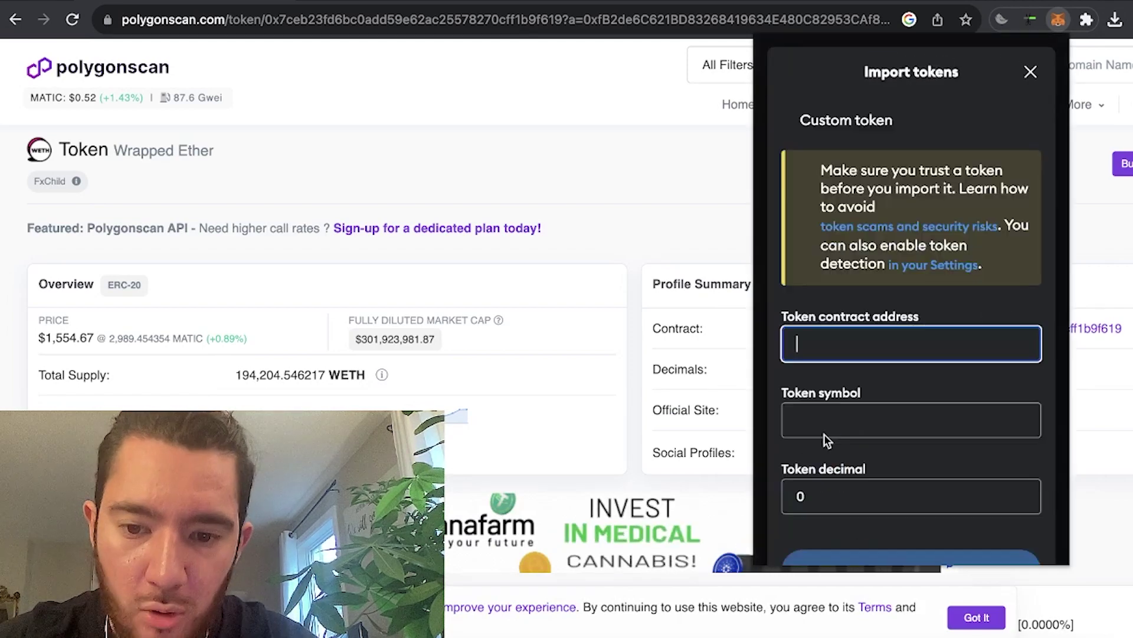
{"action": "scroll", "coordinate": [895, 325], "scroll_direction": "down", "scroll_amount": 2}
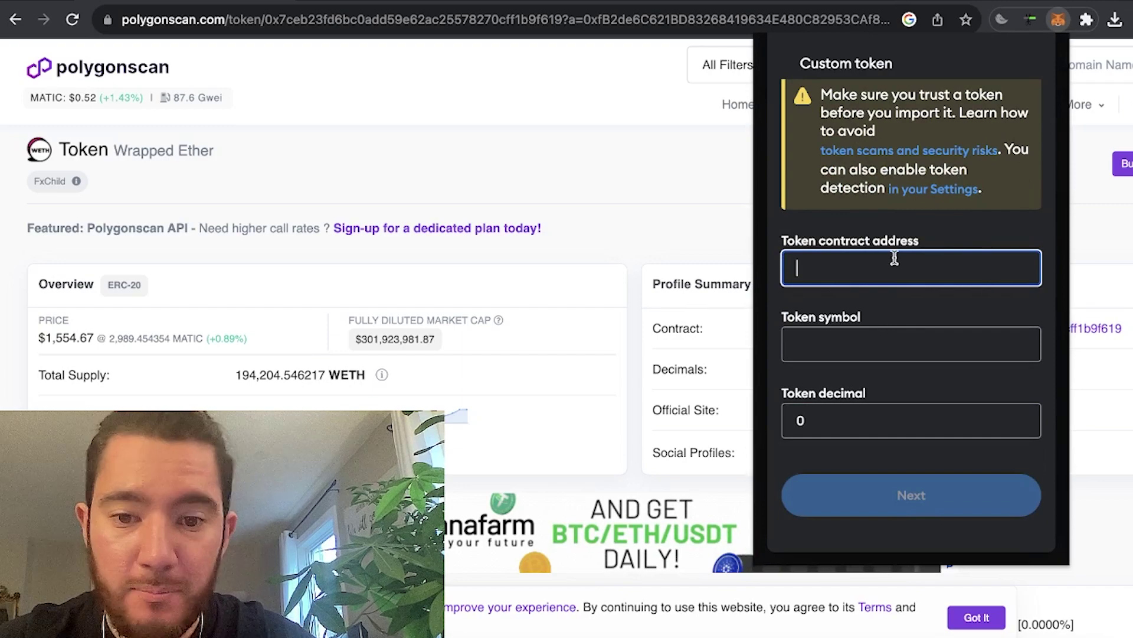
{"action": "left_click", "coordinate": [632, 281]}
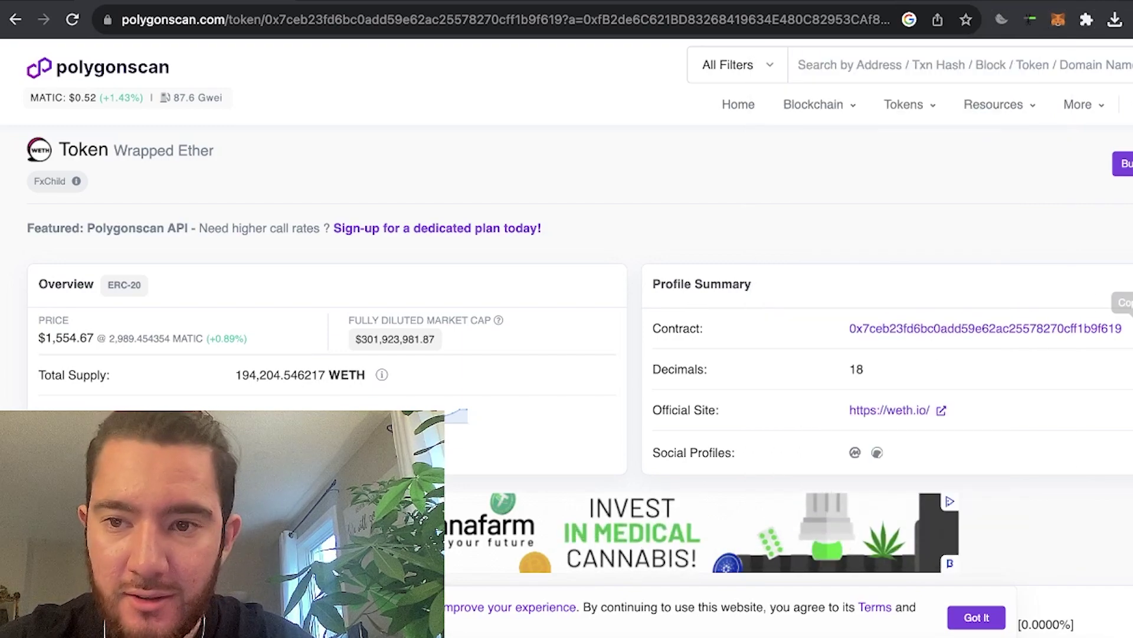
{"action": "left_click", "coordinate": [1059, 17]}
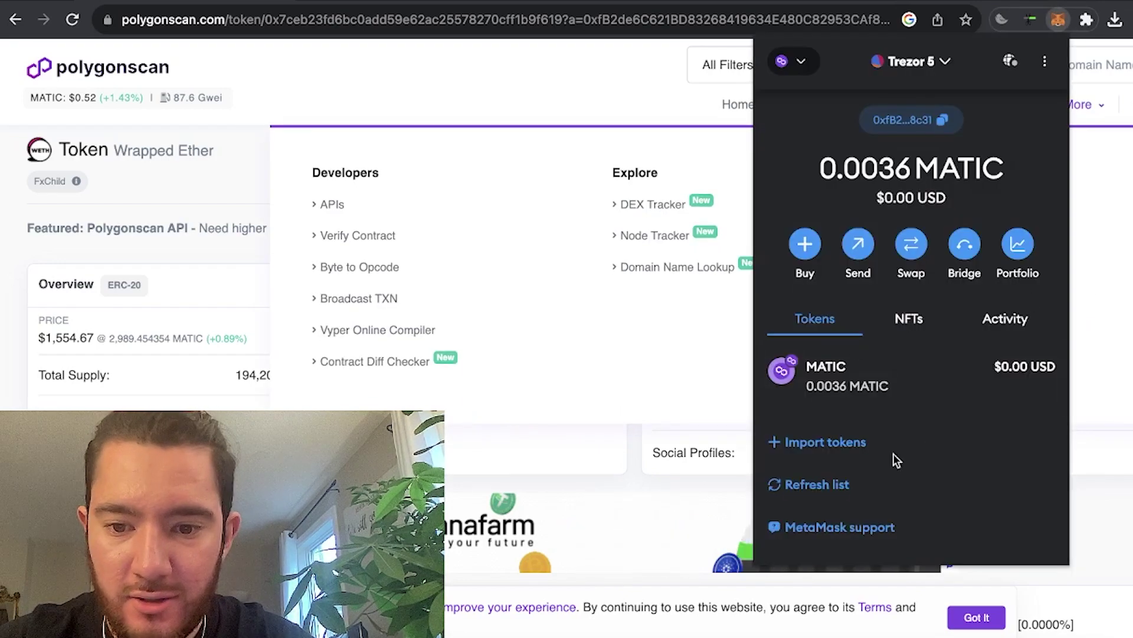
{"action": "left_click", "coordinate": [806, 451]}
{"action": "type", "text": "0x7ceB23fD6bC0adD59E62ac25578270cFf1b9f619"}
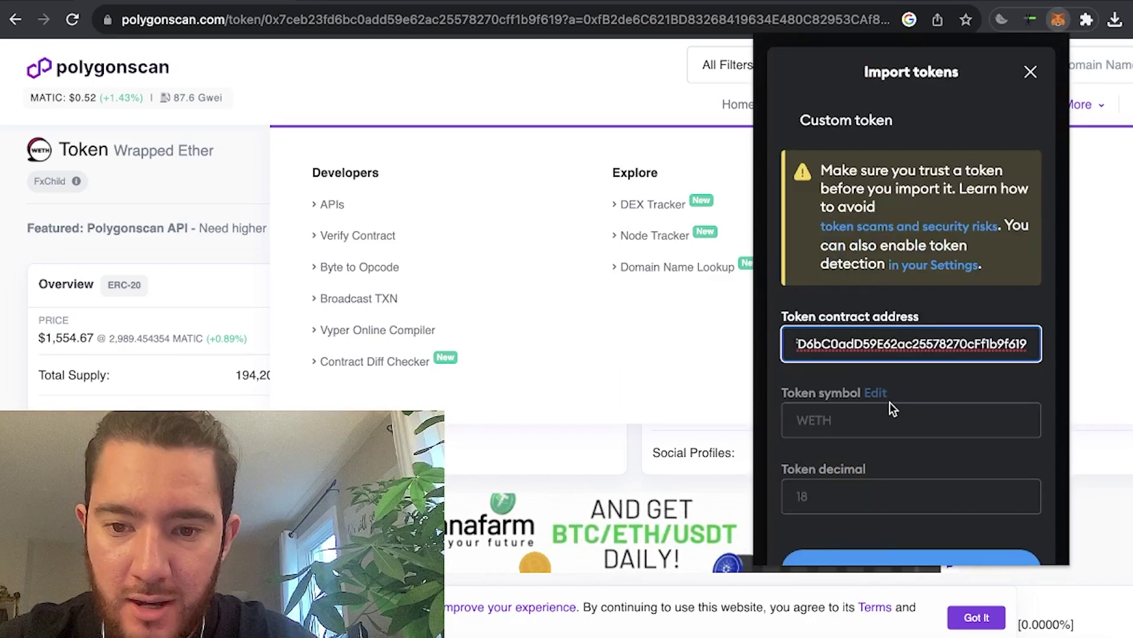
{"action": "scroll", "coordinate": [886, 383], "scroll_direction": "down", "scroll_amount": 2}
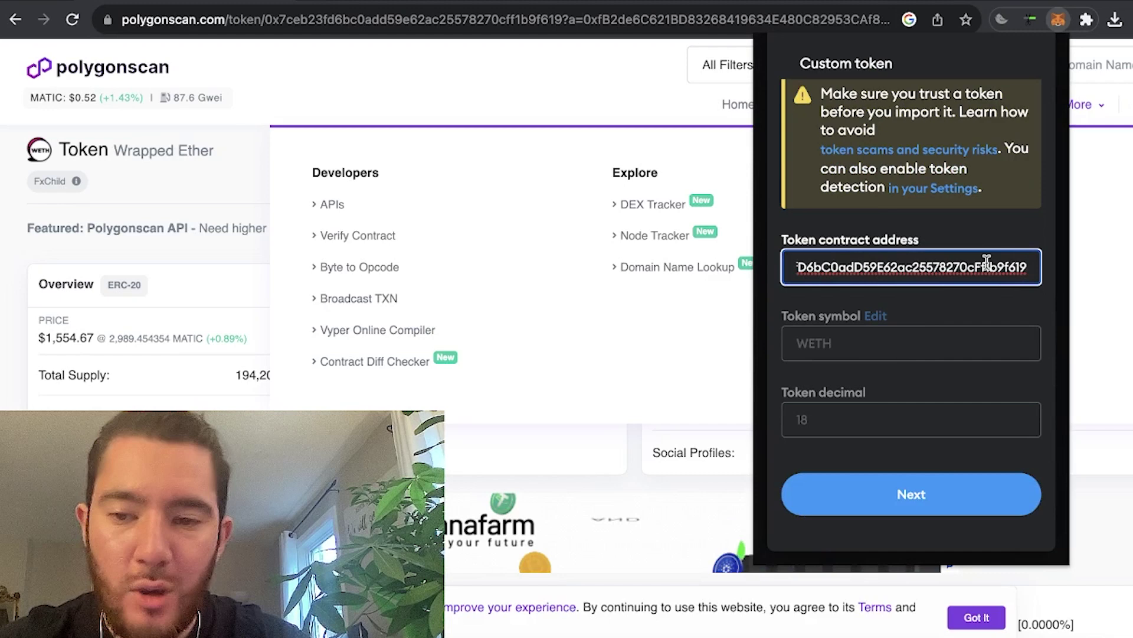
{"action": "double_click", "coordinate": [1007, 278]}
{"action": "key", "text": "Left"}
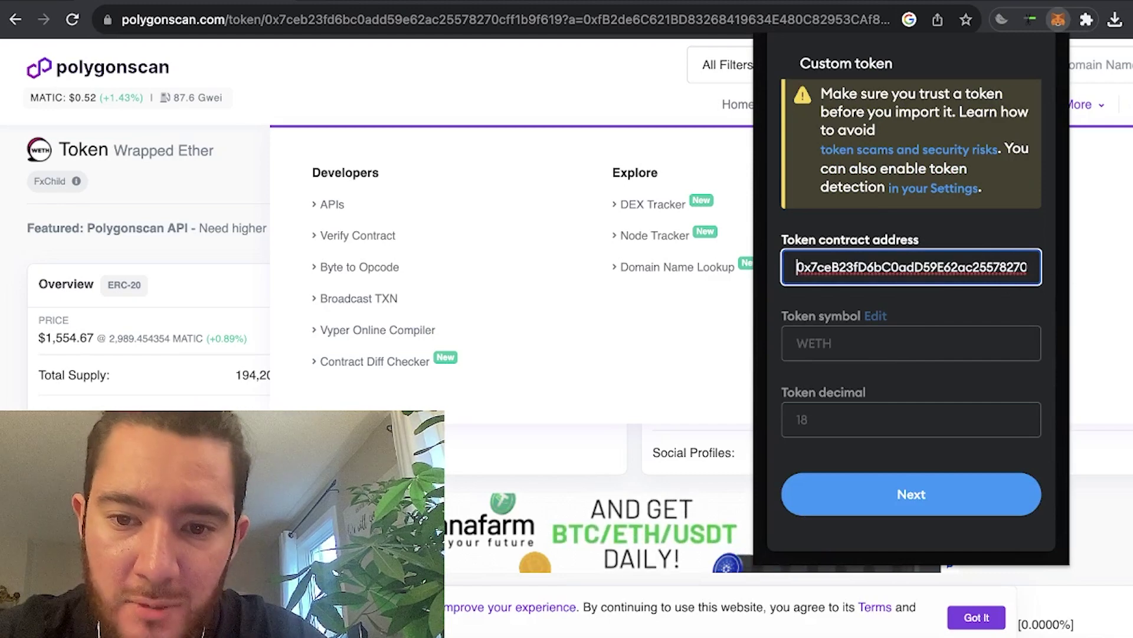
{"action": "key", "text": "super+Right"}
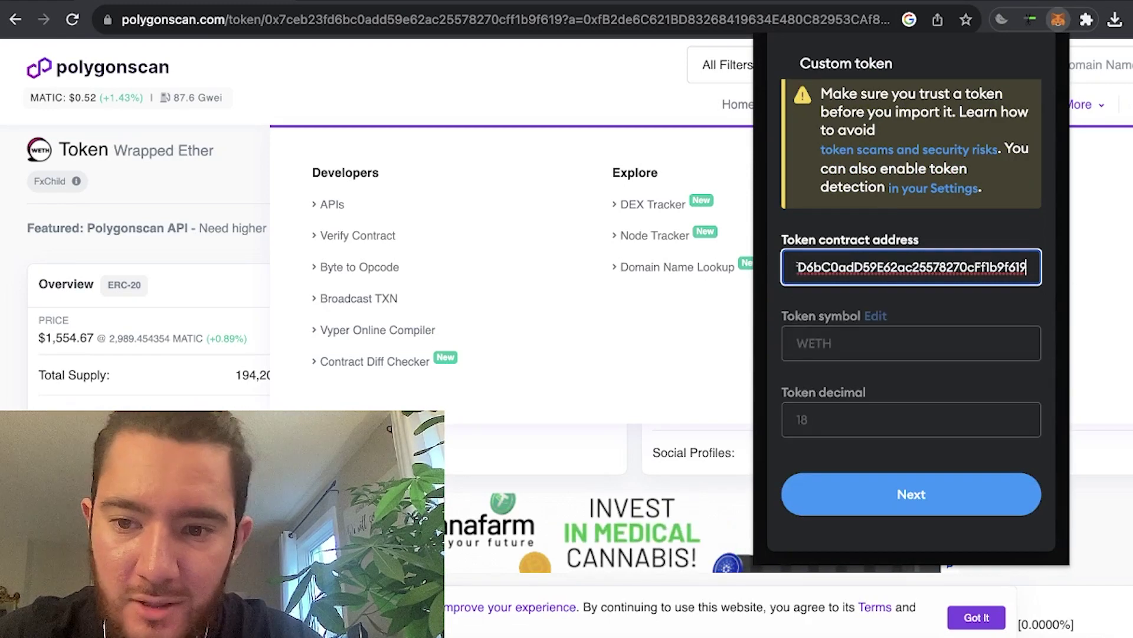
{"action": "key", "text": "Right"}
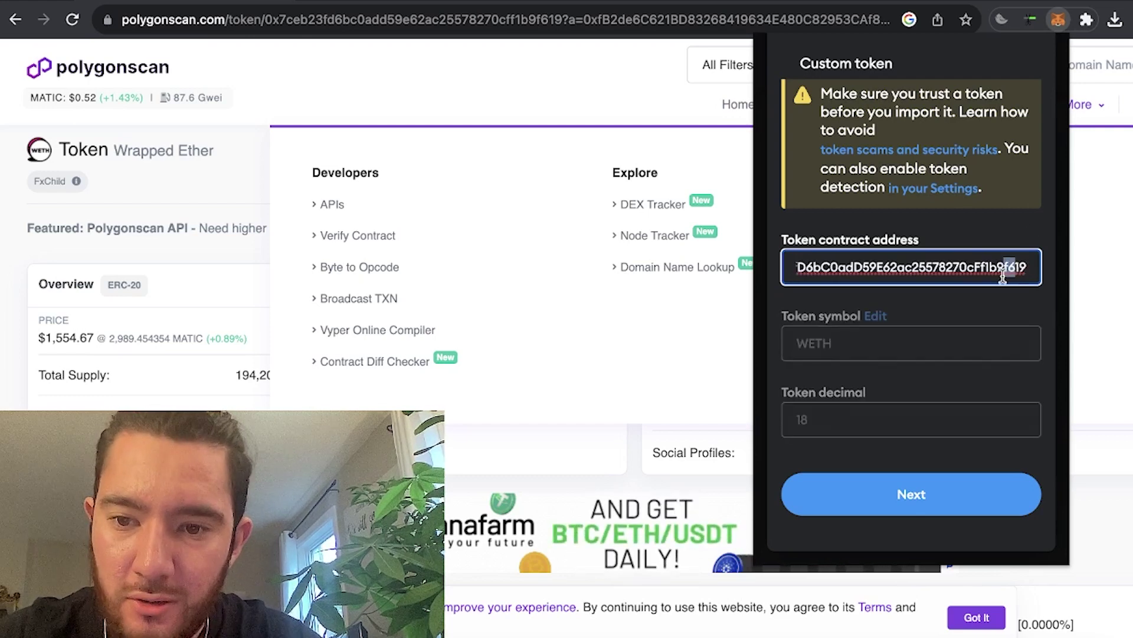
Step: Import WETH so Trezor 5's token list shows 0.05950390502147822 WETH, then close the wallet
{"action": "left_click", "coordinate": [895, 502]}
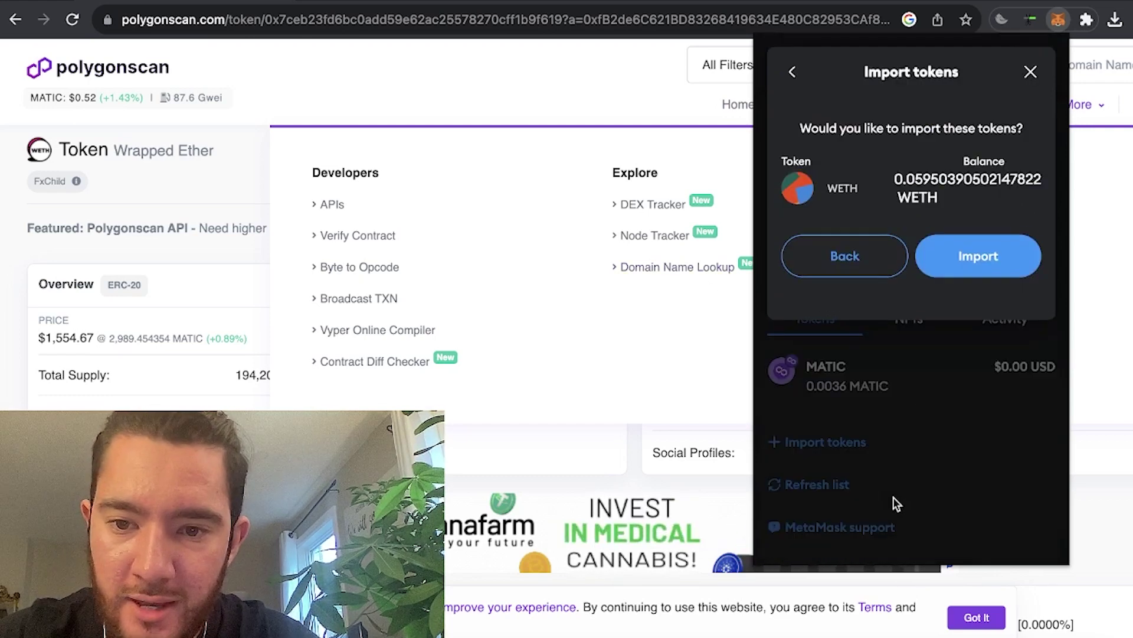
{"action": "left_click", "coordinate": [947, 262]}
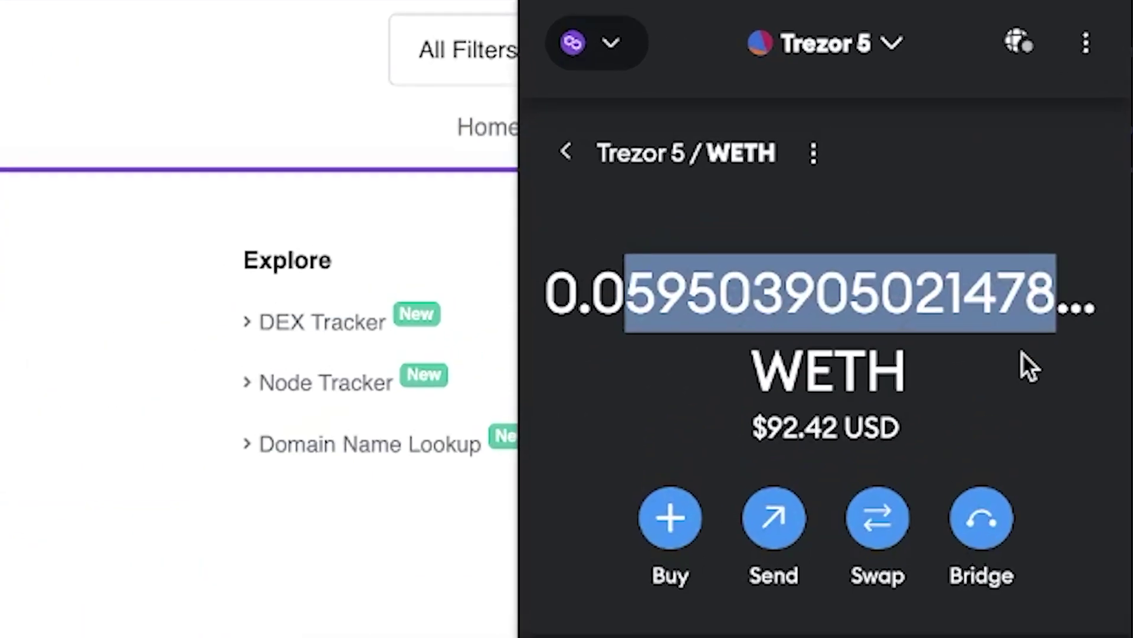
{"action": "left_click", "coordinate": [565, 152]}
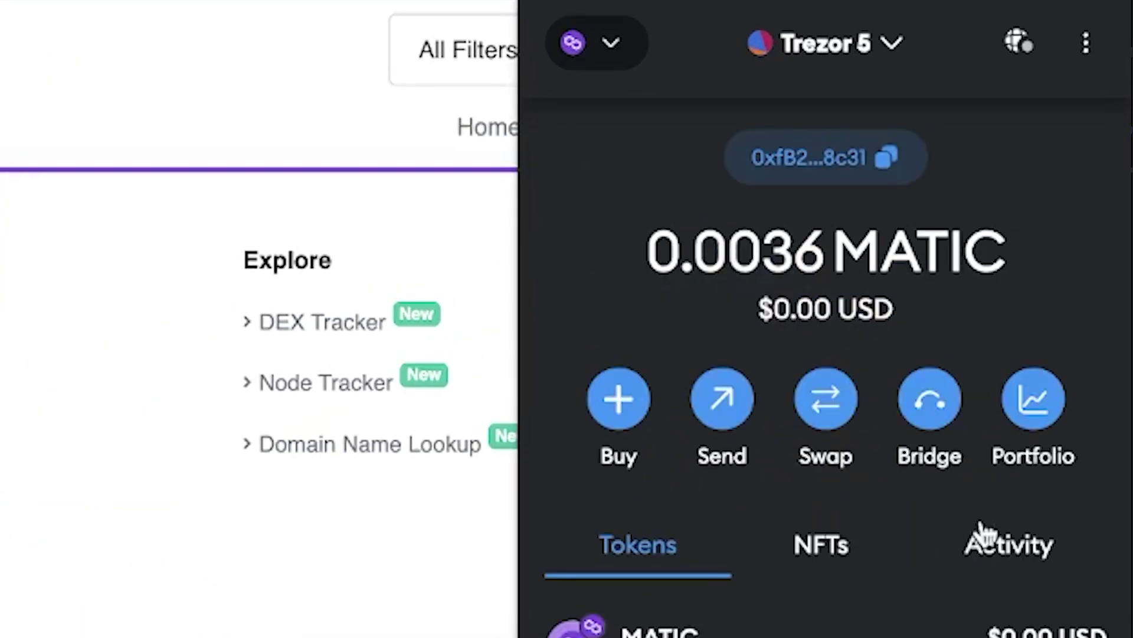
{"action": "scroll", "coordinate": [974, 455], "scroll_direction": "down", "scroll_amount": 3}
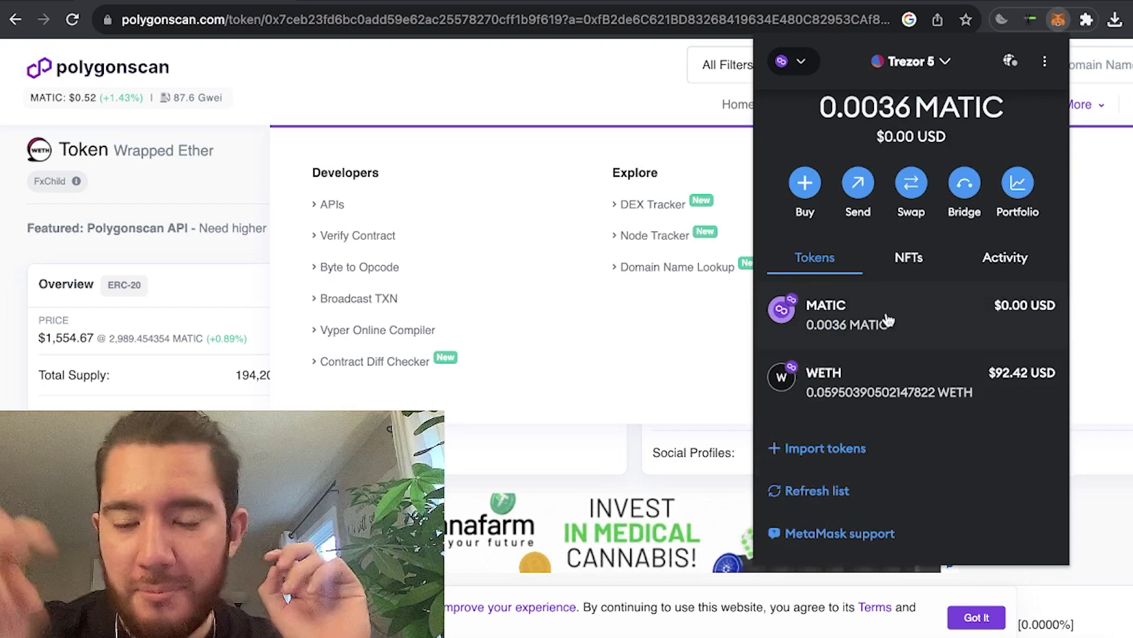
{"action": "left_click", "coordinate": [457, 87]}
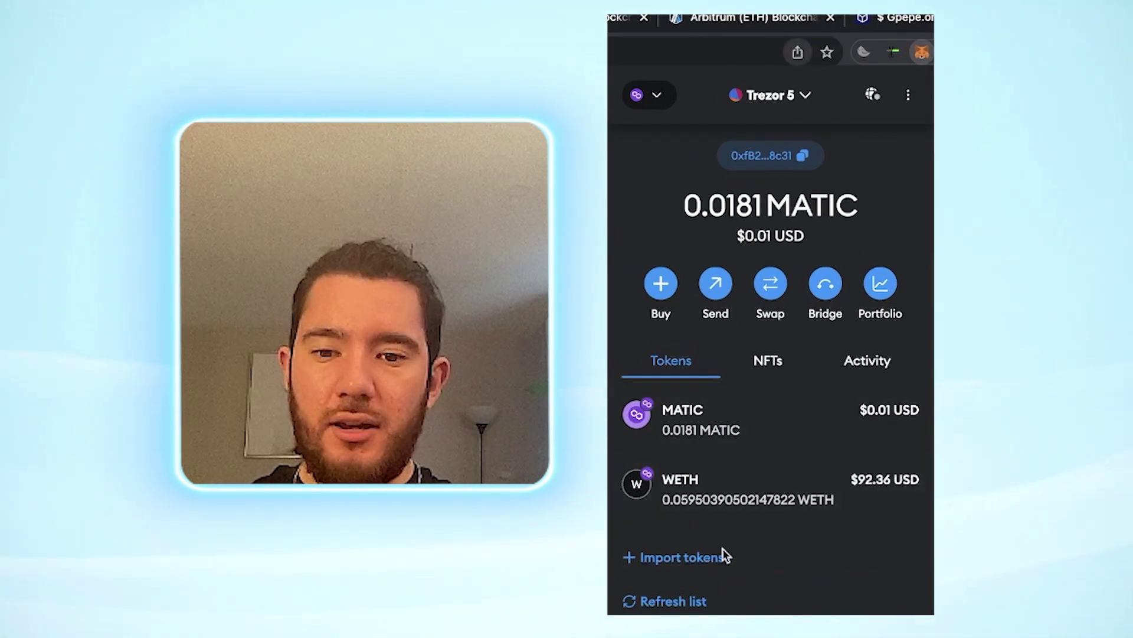
Step: Reopen the token import form and close it without importing anything
{"action": "left_click", "coordinate": [684, 557]}
{"action": "left_click", "coordinate": [893, 106]}
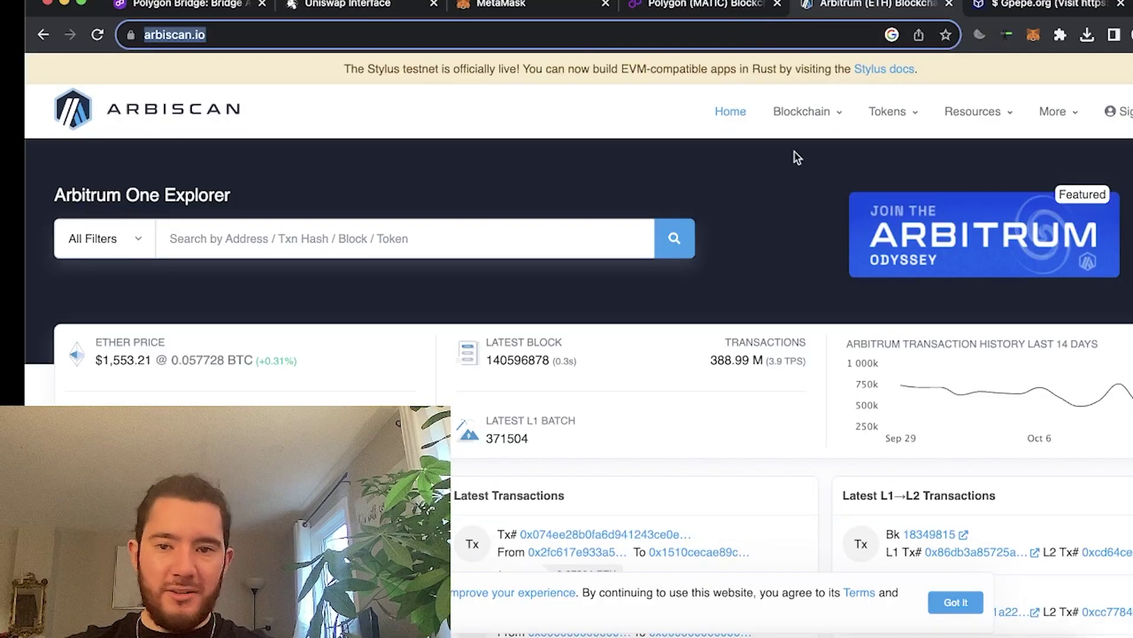
Step: Visit the FTMScan home page and the Polygonscan tab, then switch to the MetaMask wallet tab
{"action": "left_click", "coordinate": [1052, 12]}
{"action": "left_click", "coordinate": [89, 77]}
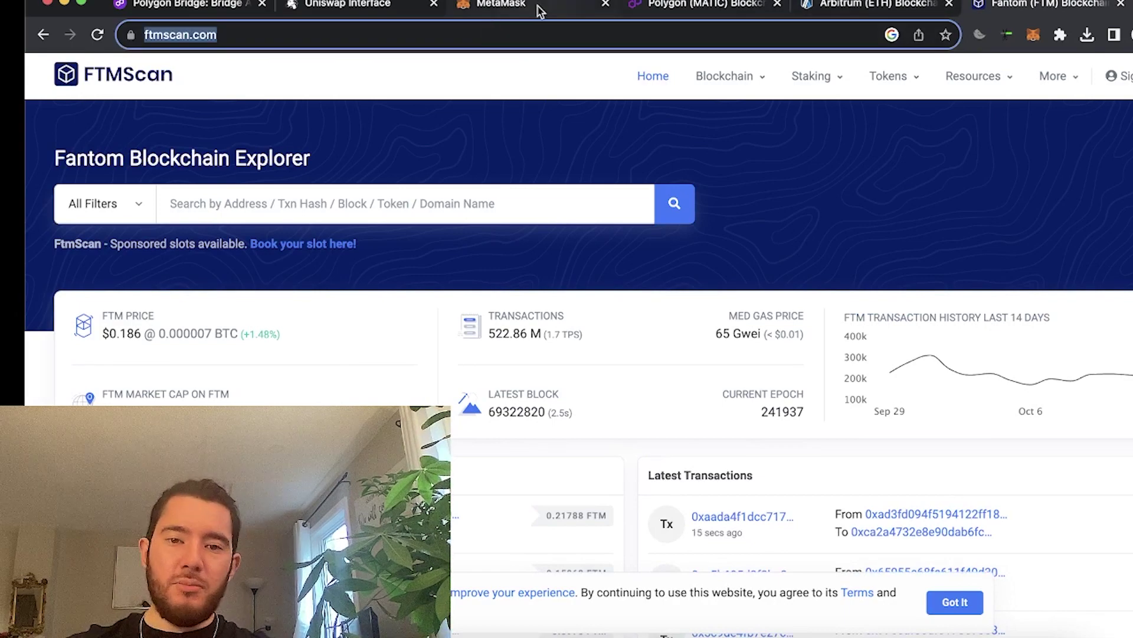
{"action": "left_click", "coordinate": [631, 4]}
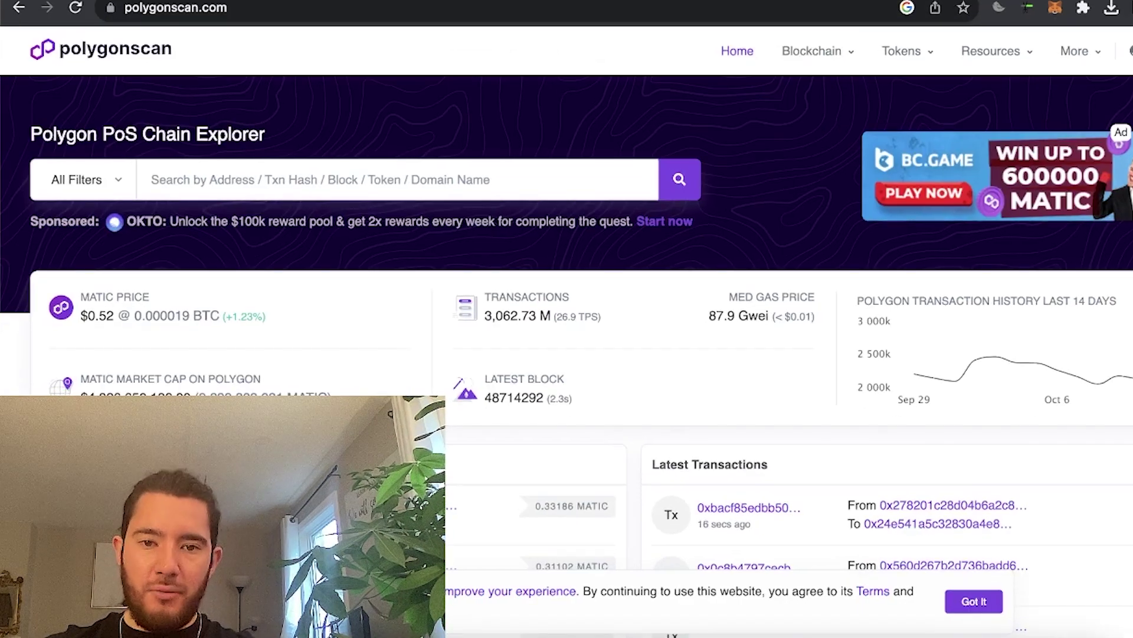
{"action": "key", "text": "ctrl+Tab"}
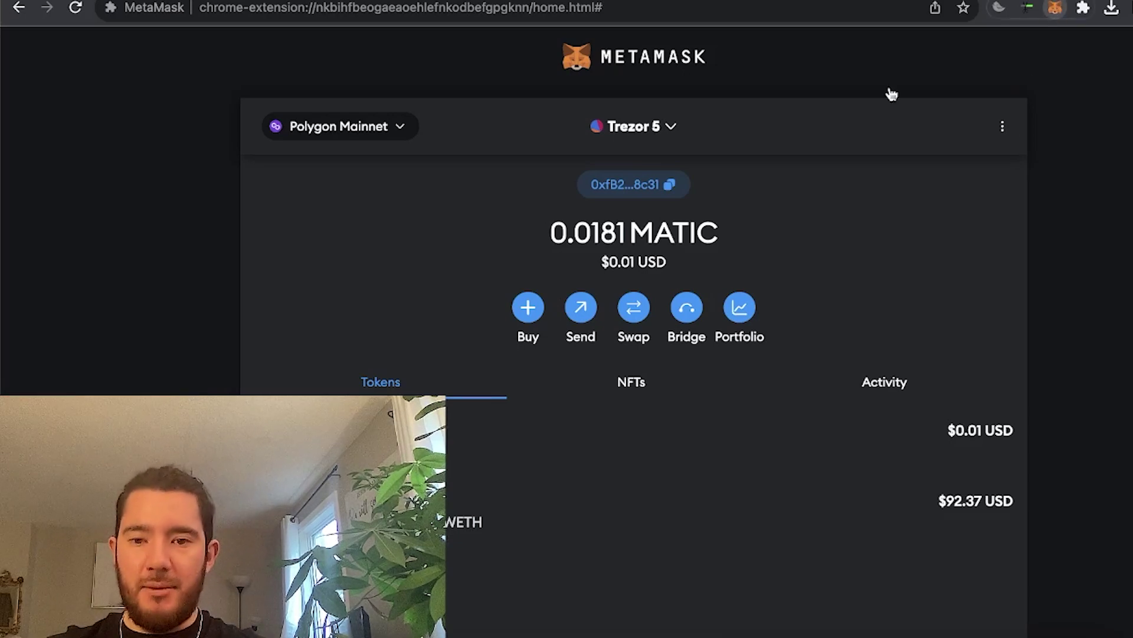
Step: Open the MetaMask popup to view Trezor 5's tokens: 0.0181 MATIC and 0.05950390502147822 WETH ($92.37)
{"action": "key", "text": "alt+shift+m"}
{"action": "scroll", "coordinate": [937, 390], "scroll_direction": "down", "scroll_amount": 1}
{"action": "scroll", "coordinate": [937, 391], "scroll_direction": "up", "scroll_amount": 1}
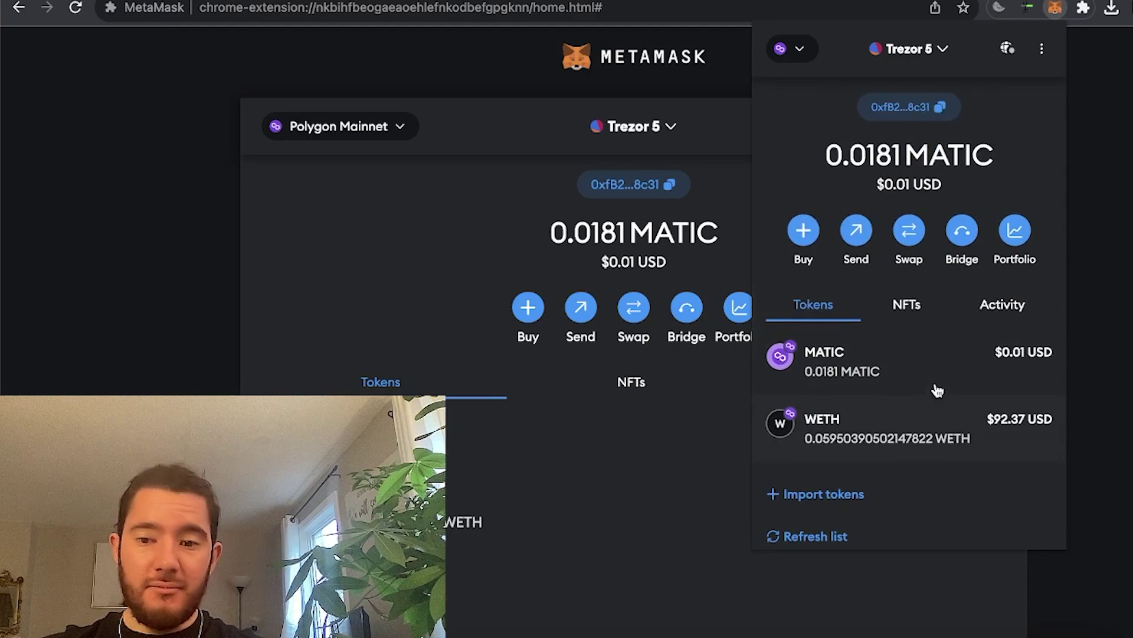